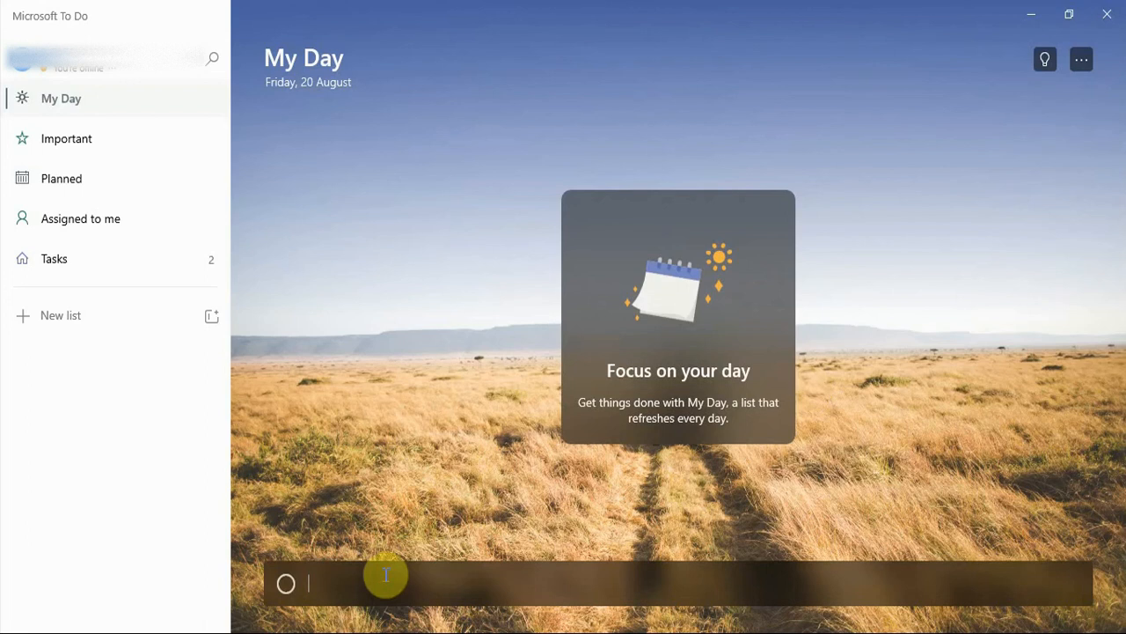
# Add a task named "Audit Report of A ltd" to the My Day list.
pyautogui.click(386, 574)
pyautogui.write('A')
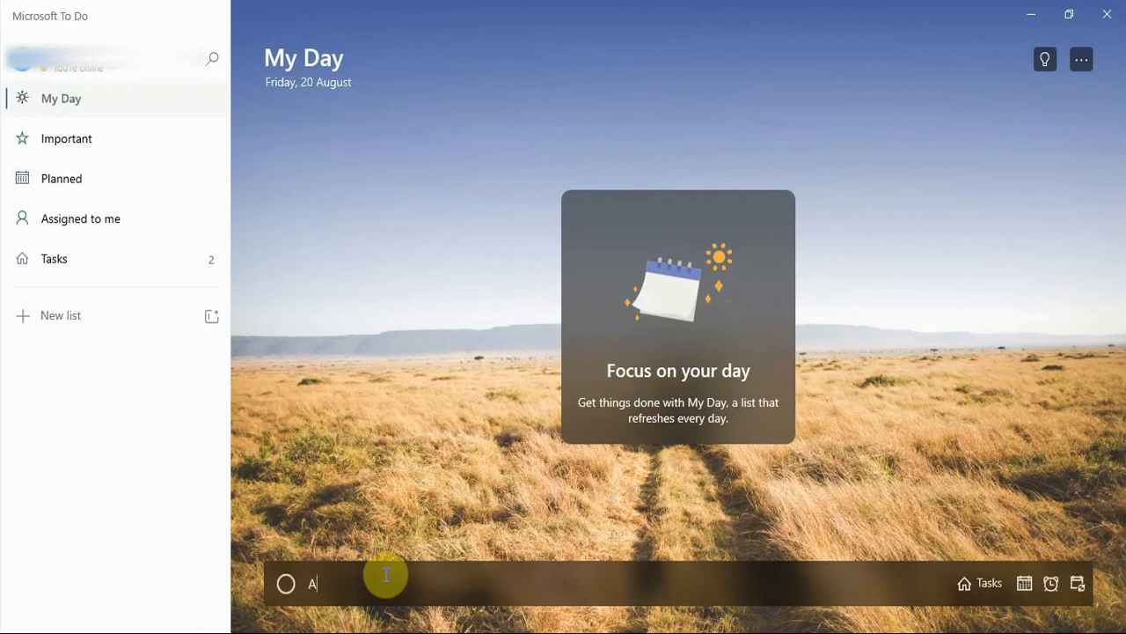
pyautogui.write('udit R')
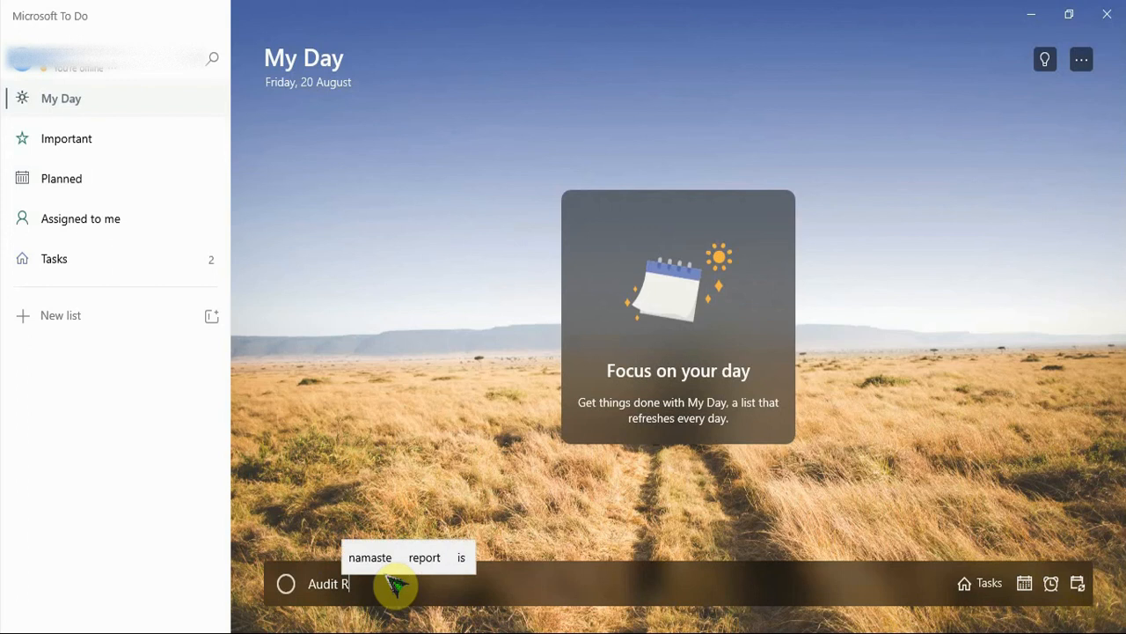
pyautogui.write('eport of A l')
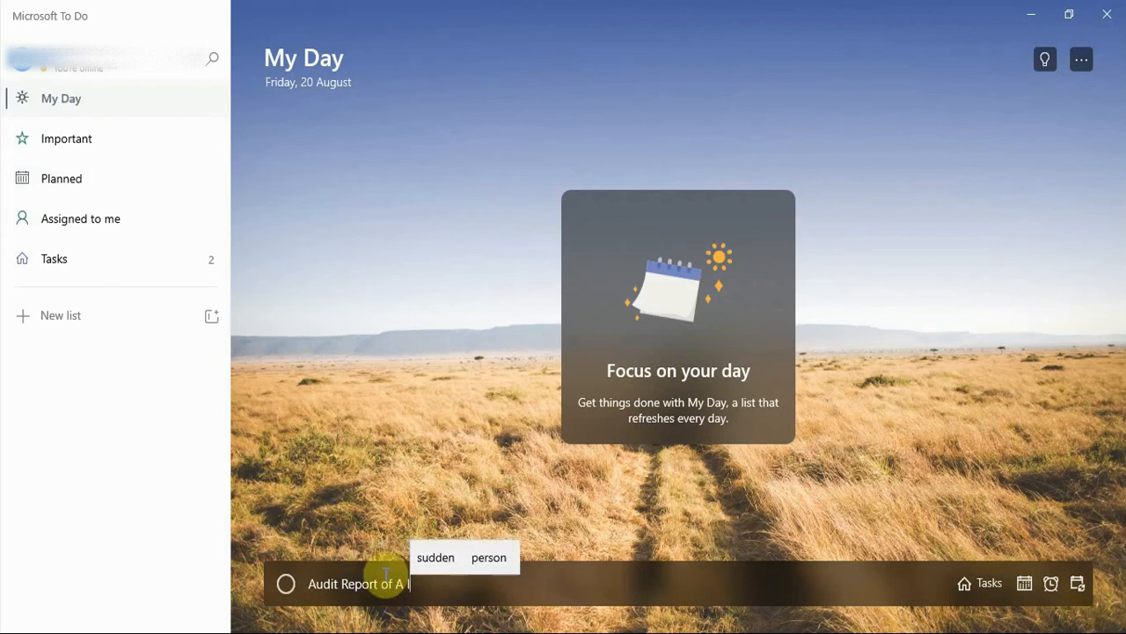
pyautogui.write('td')
pyautogui.press('Return')
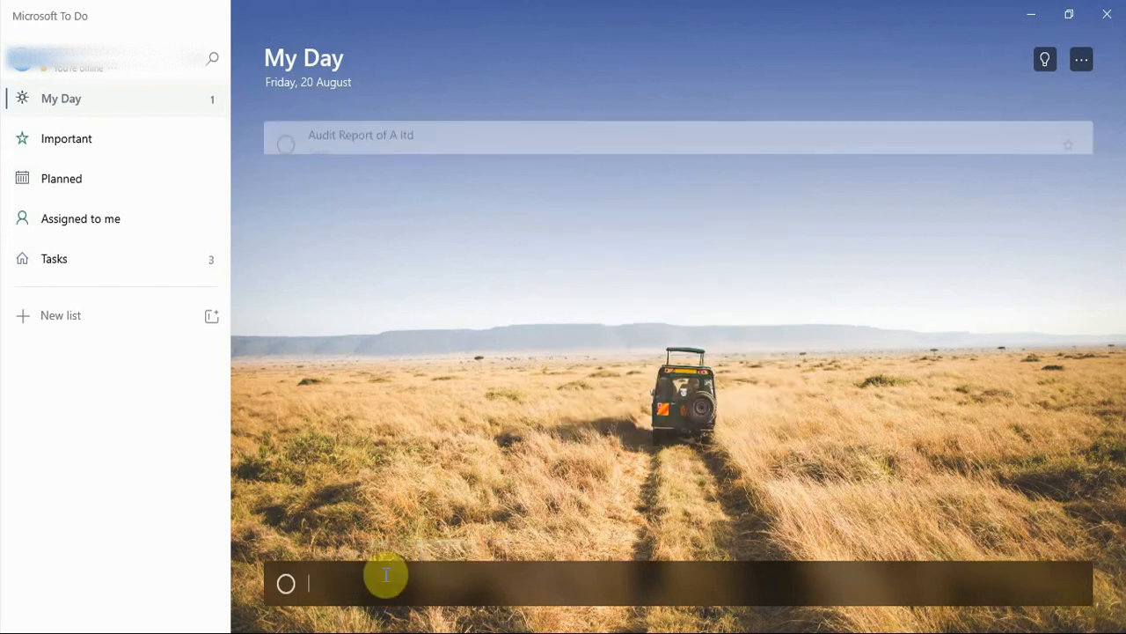
# Add a second task named "Team discsussion" to the My Day list.
pyautogui.write('Te')
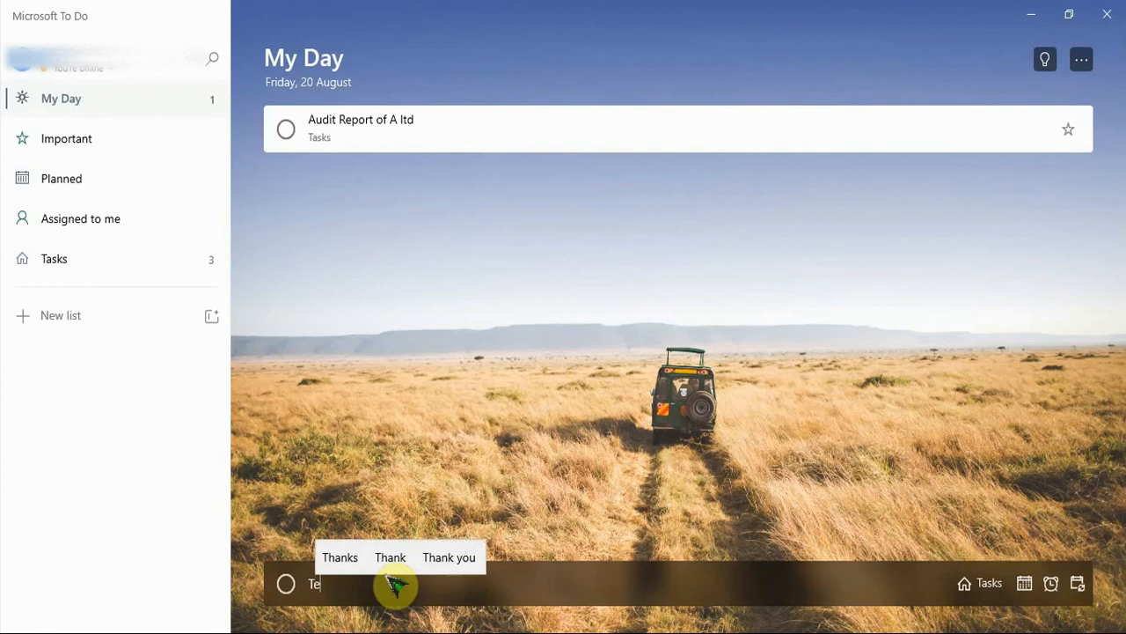
pyautogui.write('am disc')
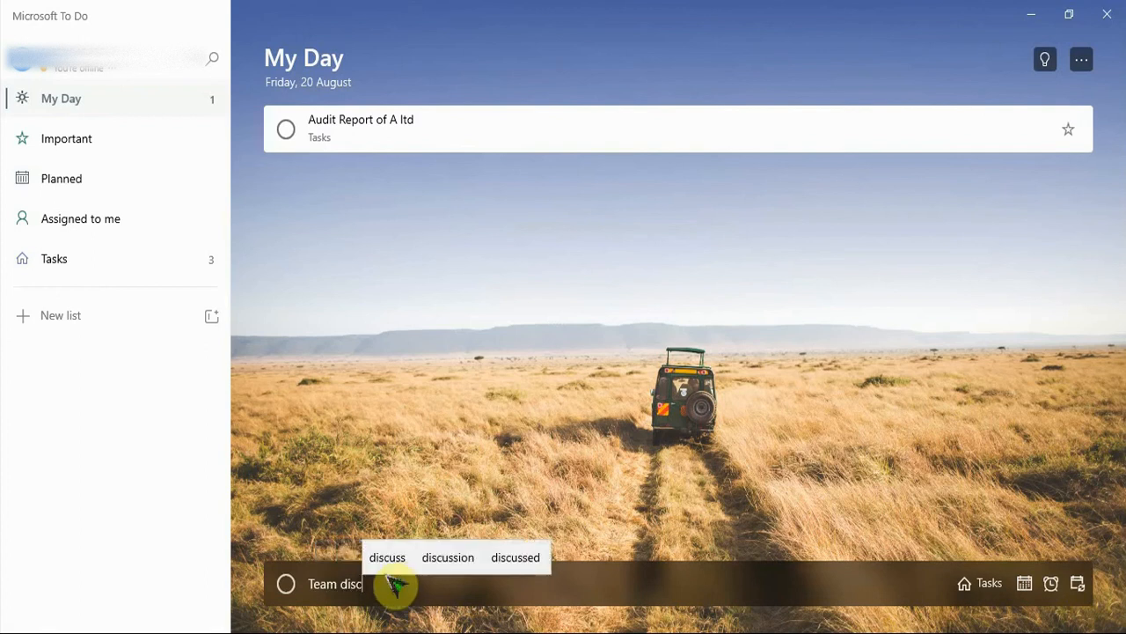
pyautogui.write('su')
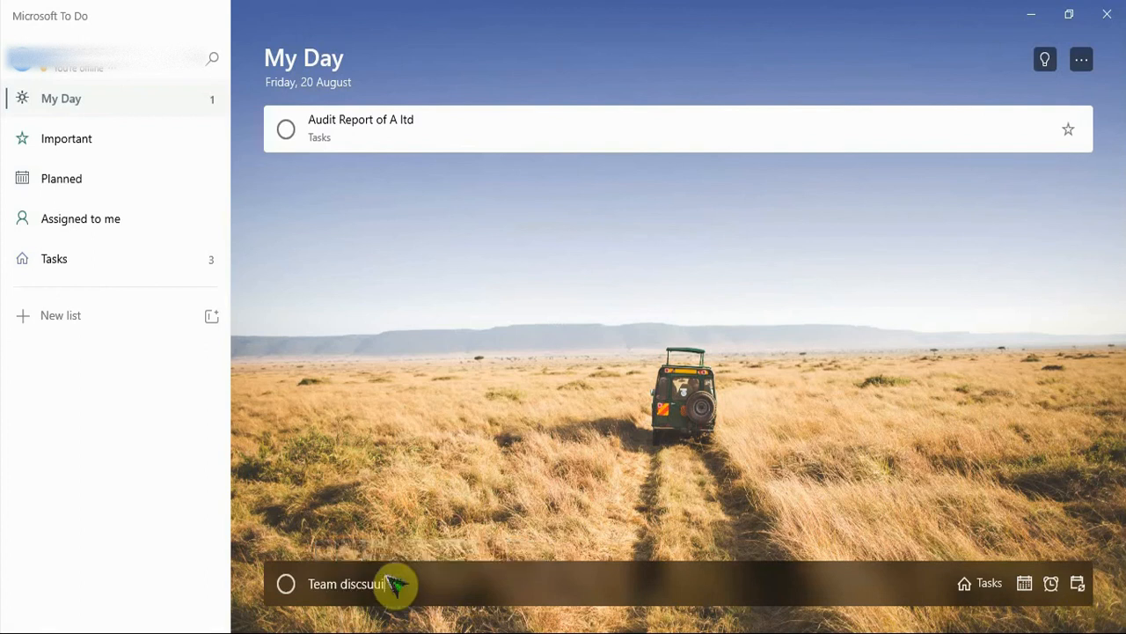
pyautogui.write('ssio')
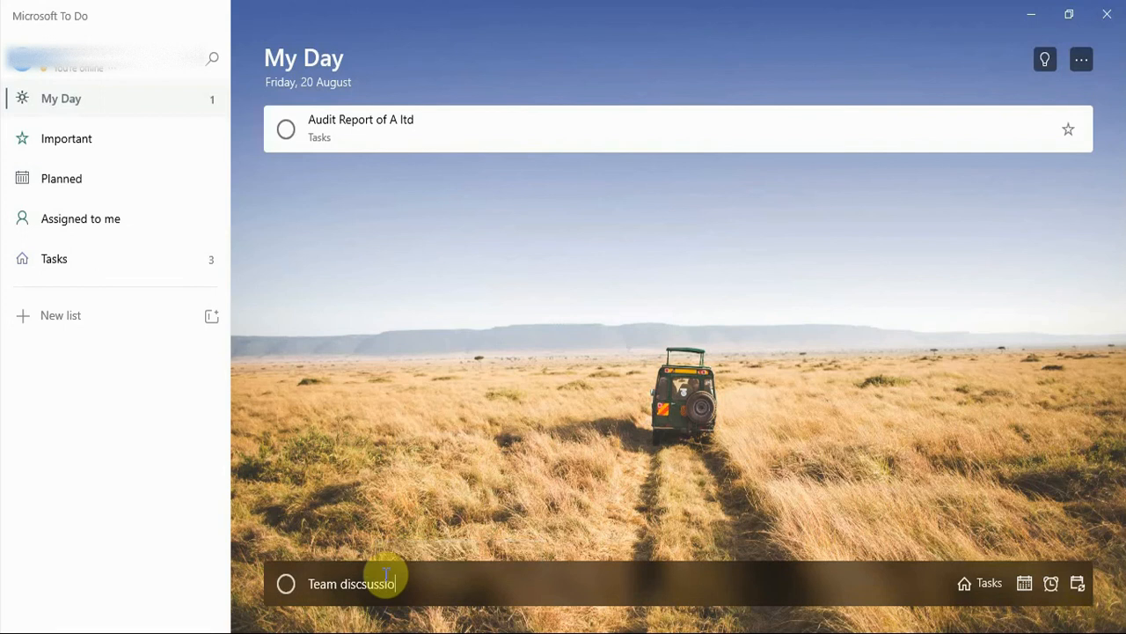
pyautogui.write('ussion')
pyautogui.press('Return')
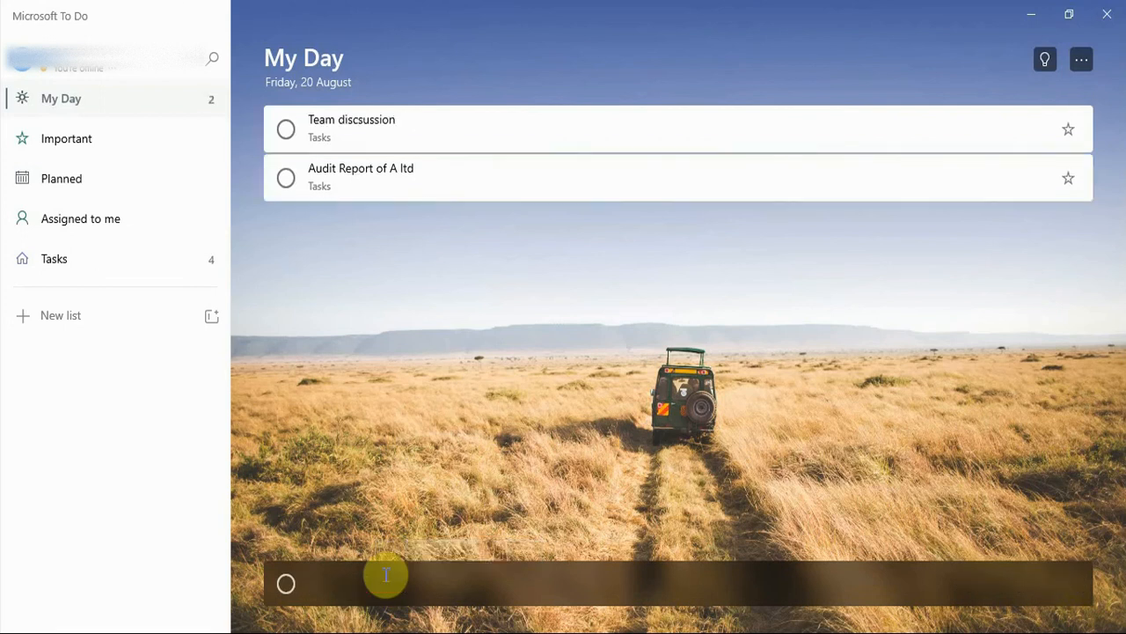
# Add a task named "Certificate on Hedging" to My Day and mark "Audit Report of A ltd" as completed.
pyautogui.write('Certi')
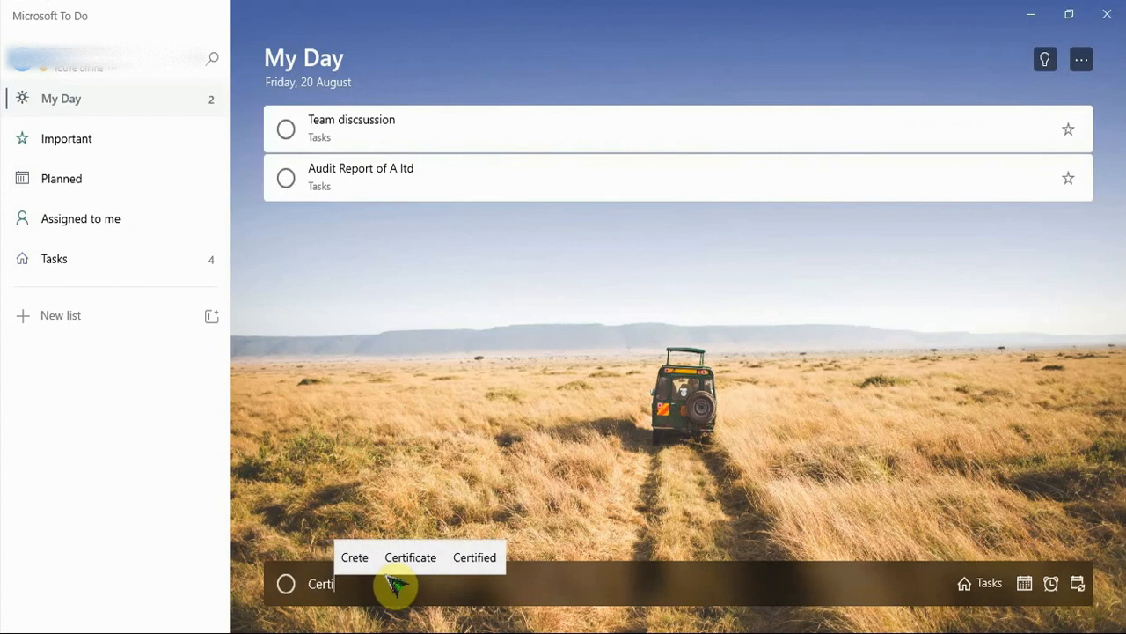
pyautogui.write('ficate on Hedge')
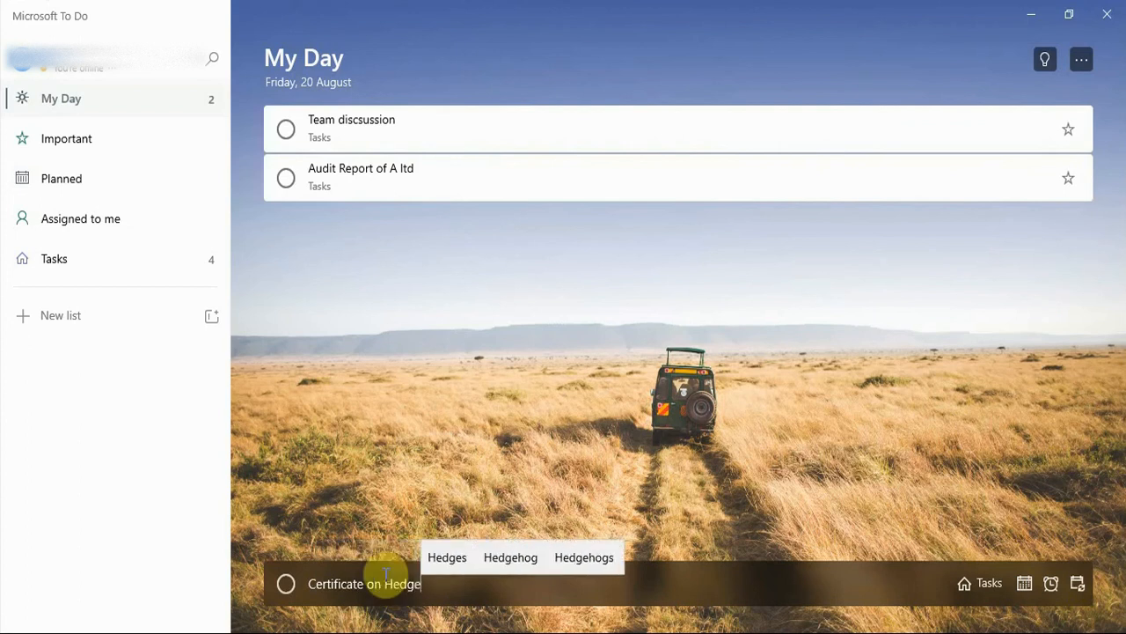
pyautogui.press('BackSpace')
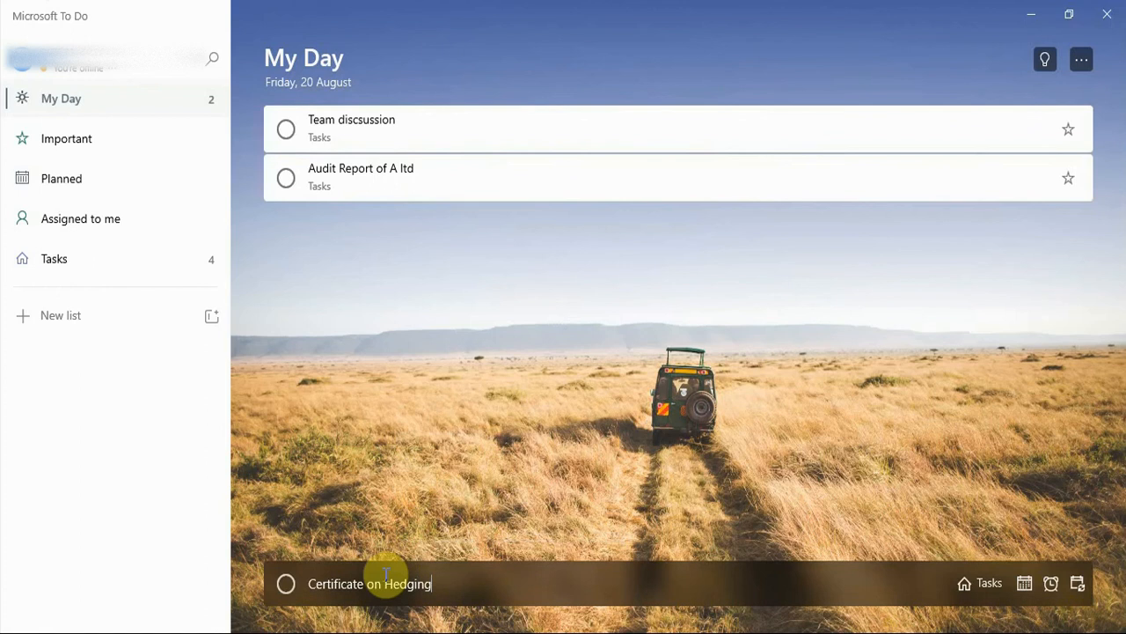
pyautogui.write('ing')
pyautogui.press('Return')
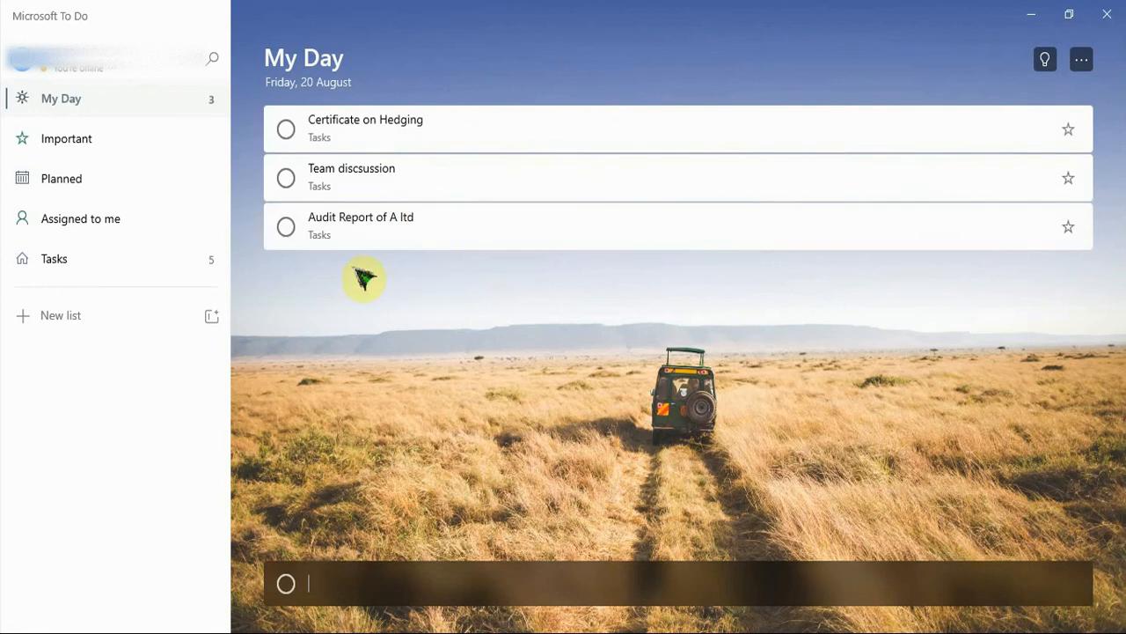
pyautogui.click(286, 227)
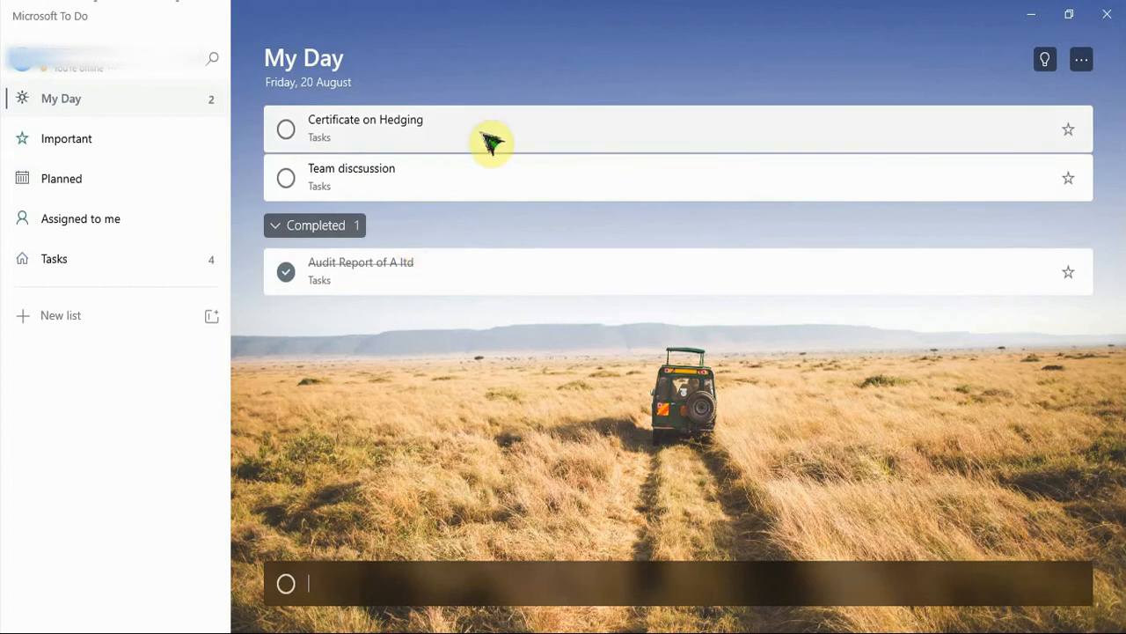
# Rename the "Certificate on Hedging" task as "Certificate on Hedging Currency" in its details.
pyautogui.click(438, 140)
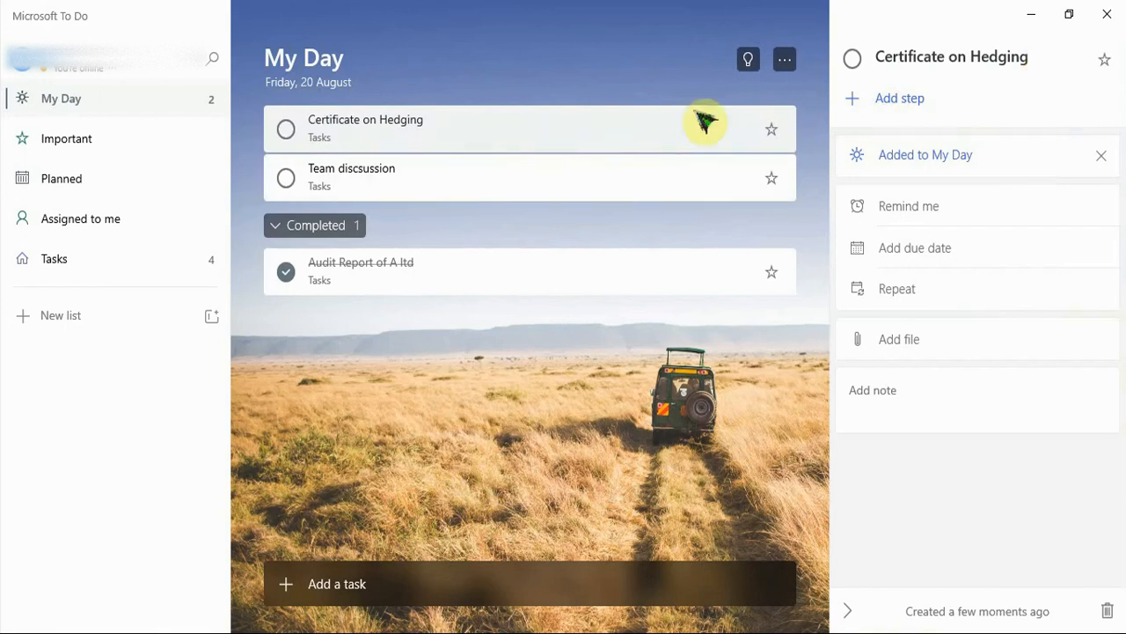
pyautogui.click(1026, 55)
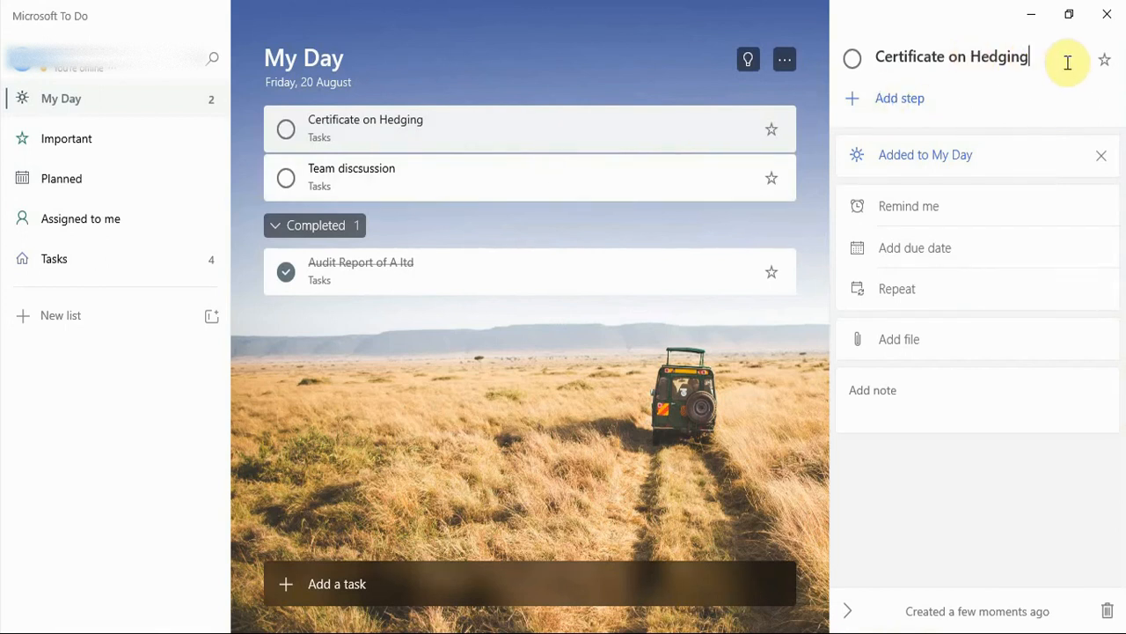
pyautogui.write('C')
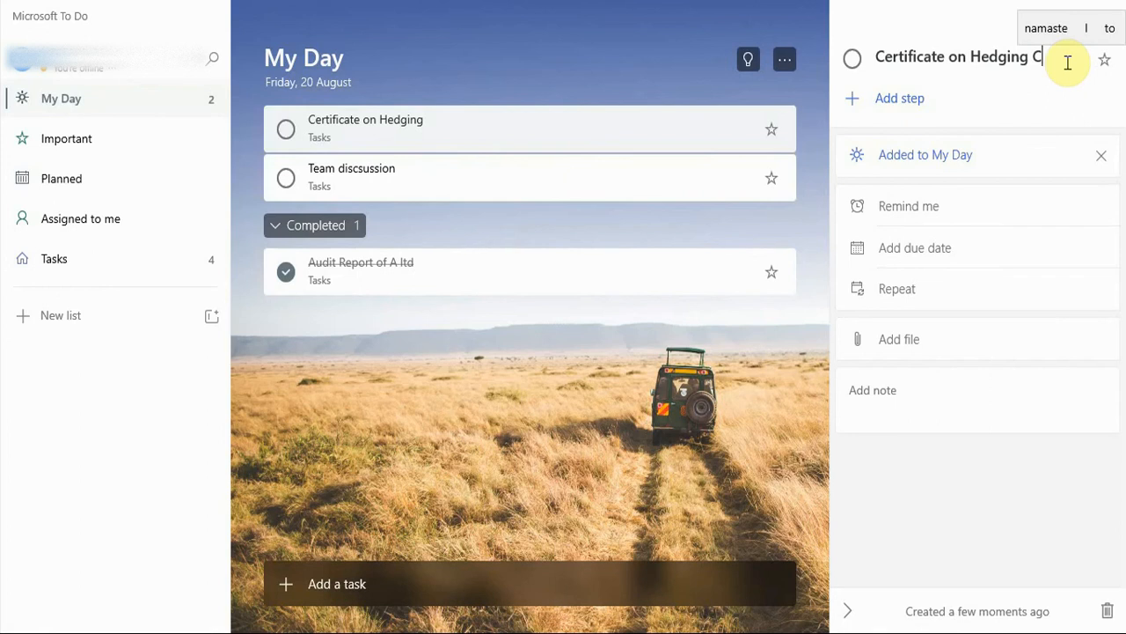
pyautogui.write('ertificat')
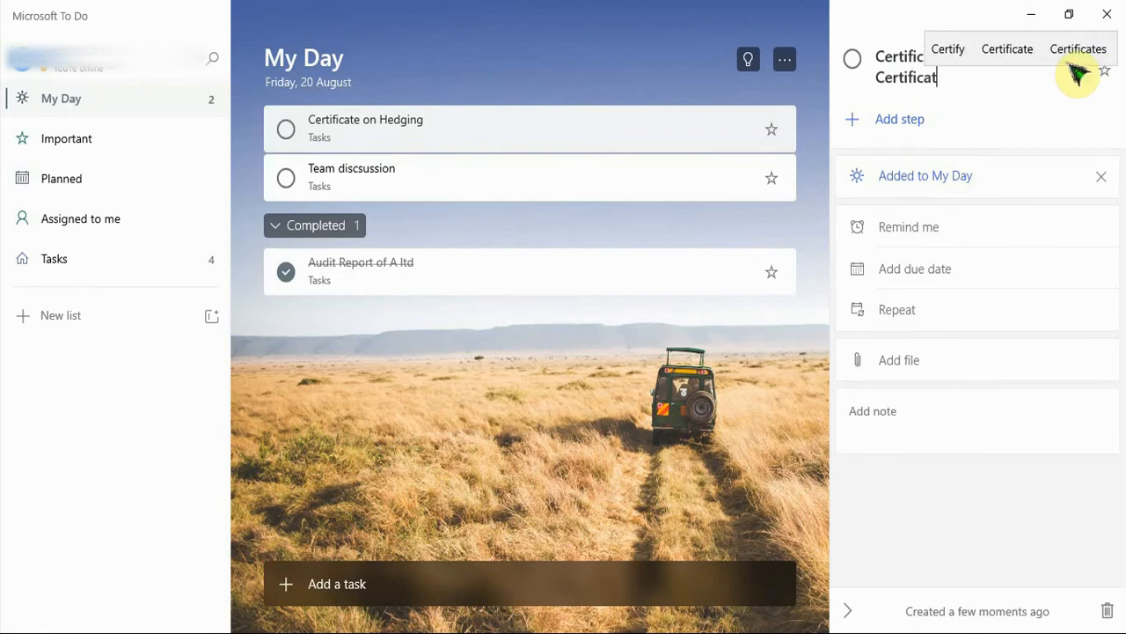
pyautogui.write('e')
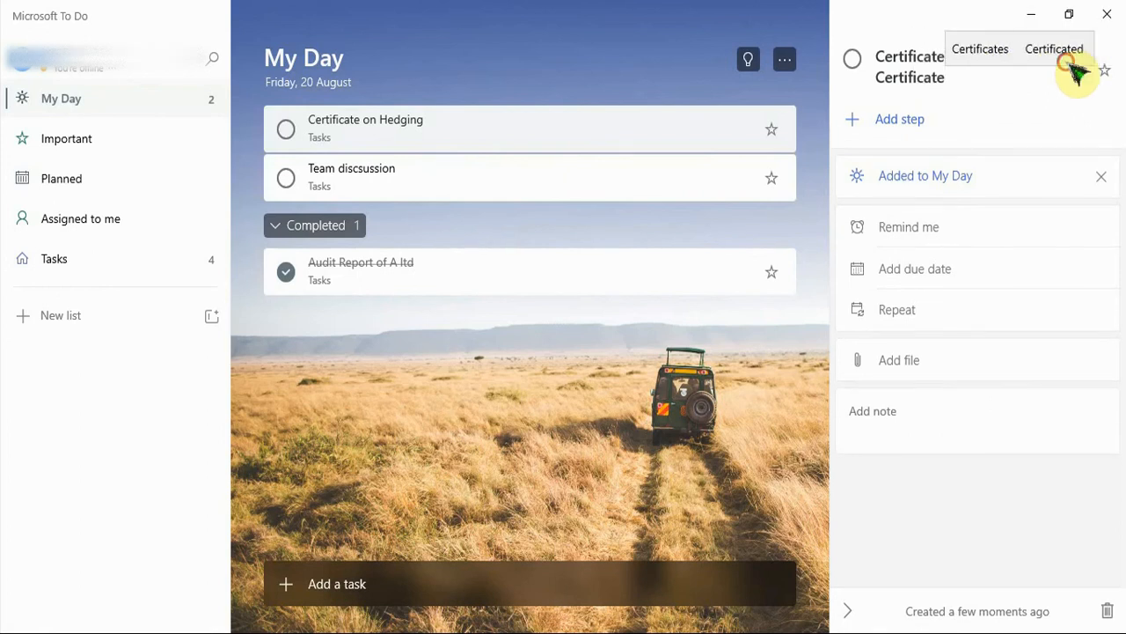
pyautogui.click(1068, 63)
pyautogui.hotkey('ctrl', 'shift', 'Left')
pyautogui.write('Curre')
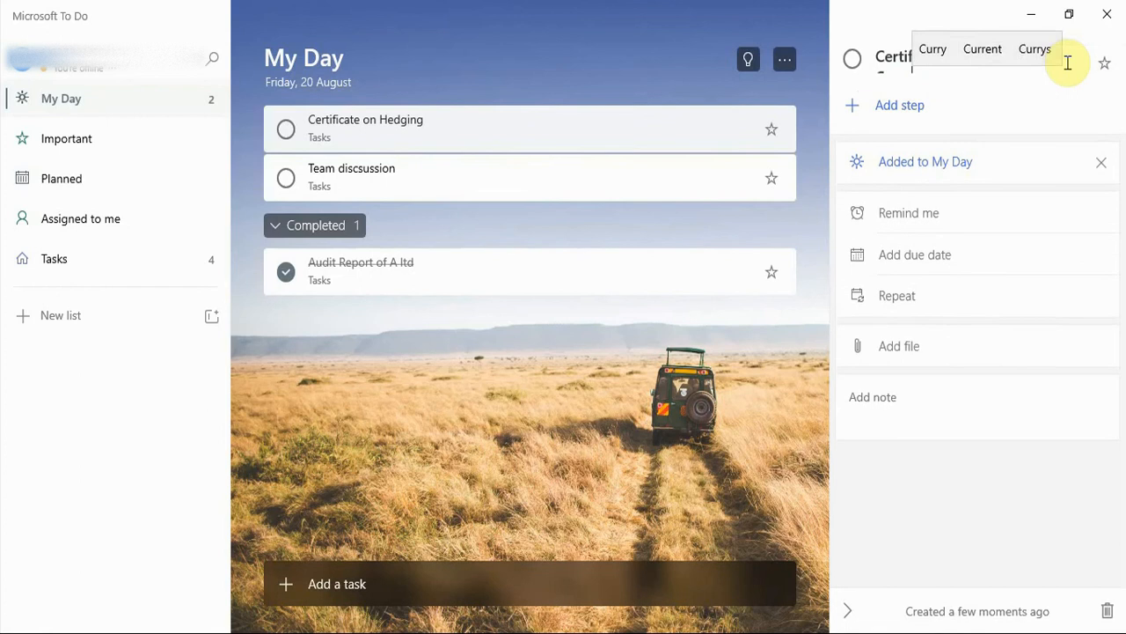
pyautogui.write('n')
pyautogui.click(1068, 62)
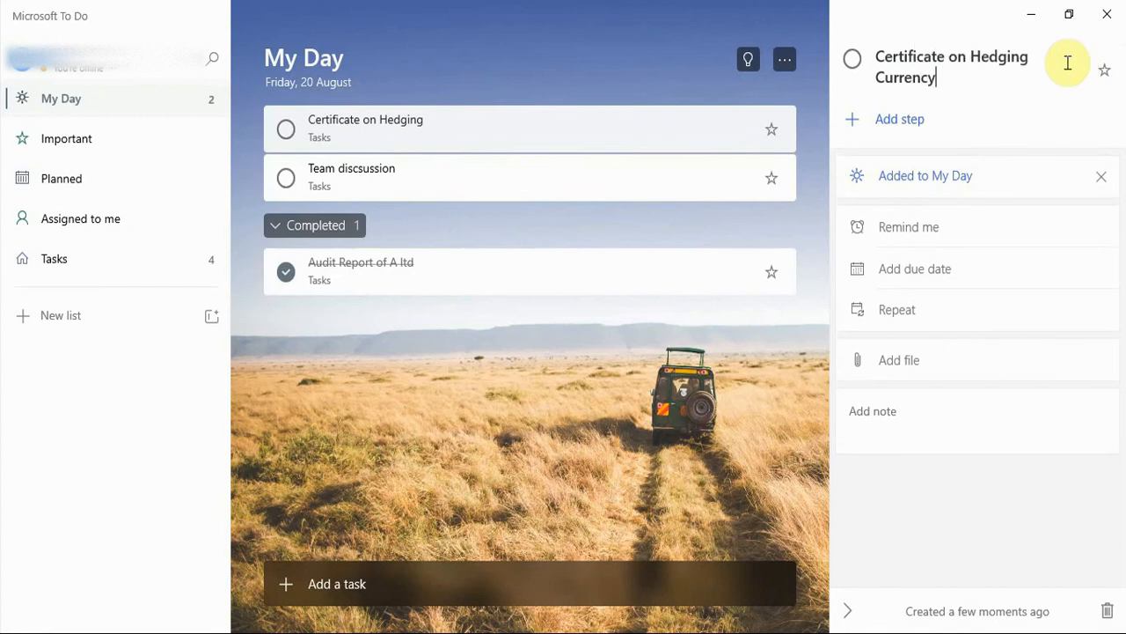
pyautogui.press('Tab')
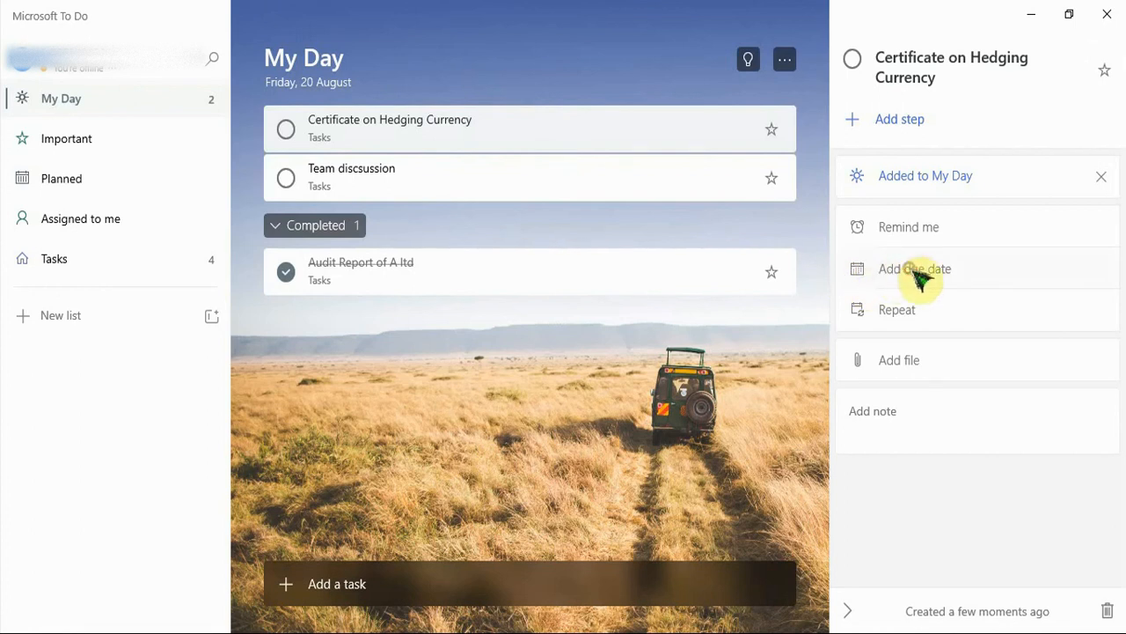
# Set the due date of the "Certificate on Hedging Currency" task to tomorrow after trying next week.
pyautogui.click(919, 274)
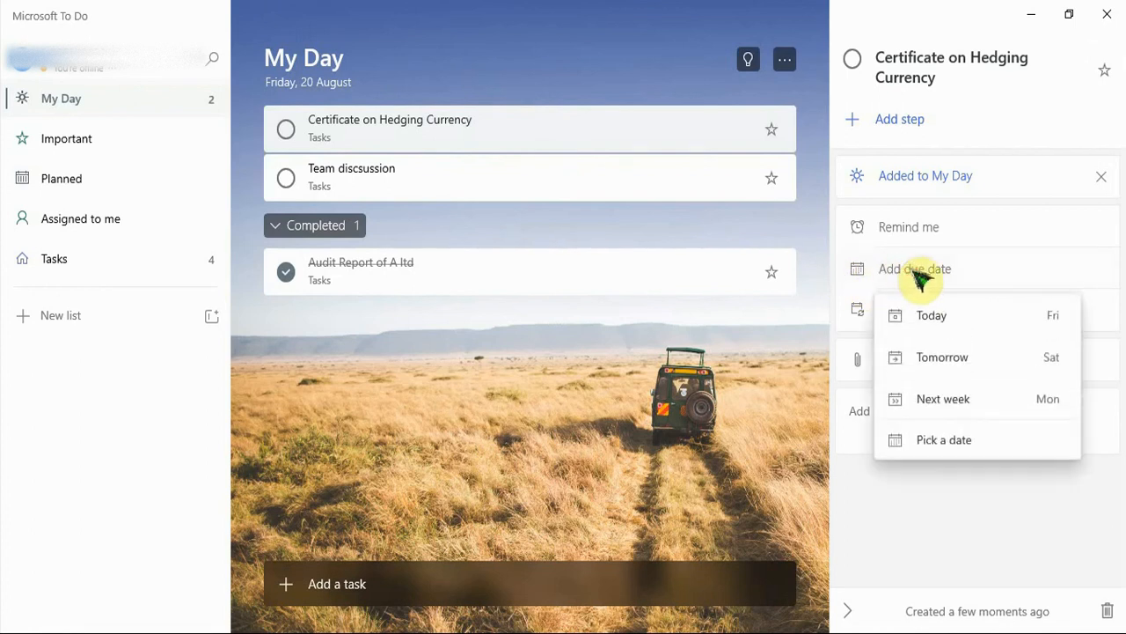
pyautogui.click(965, 368)
pyautogui.click(961, 275)
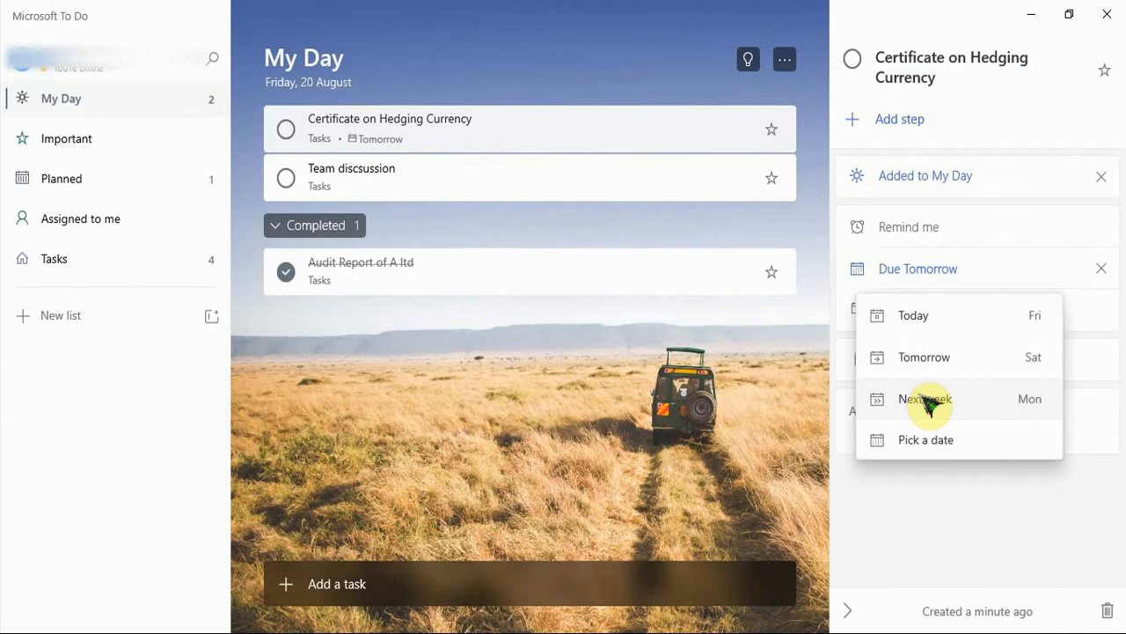
pyautogui.click(928, 403)
pyautogui.click(975, 269)
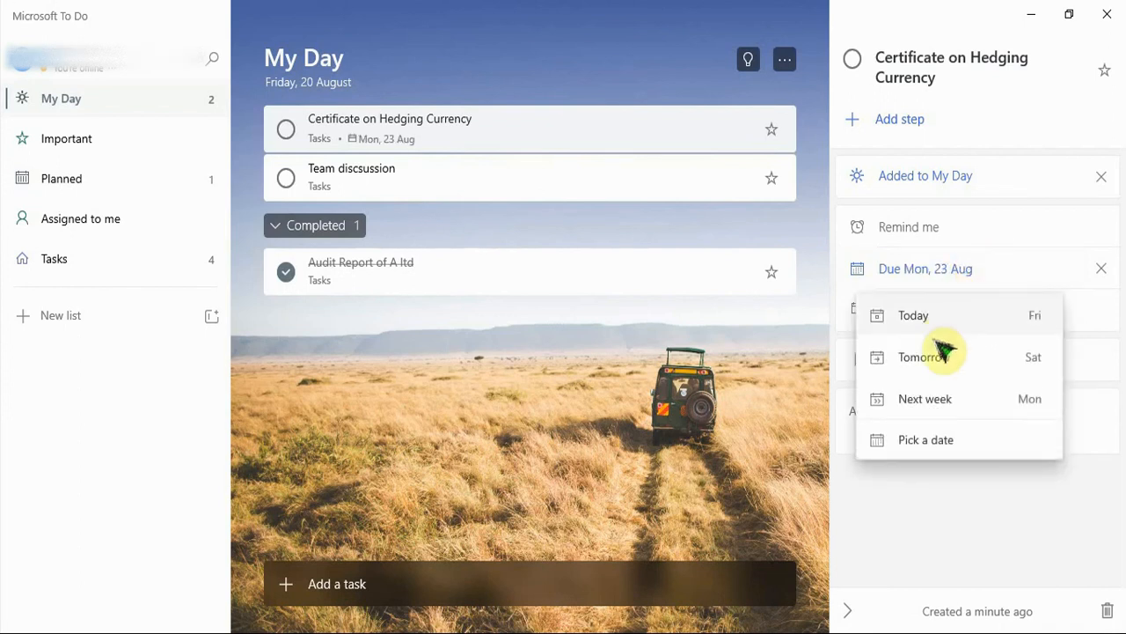
pyautogui.click(943, 361)
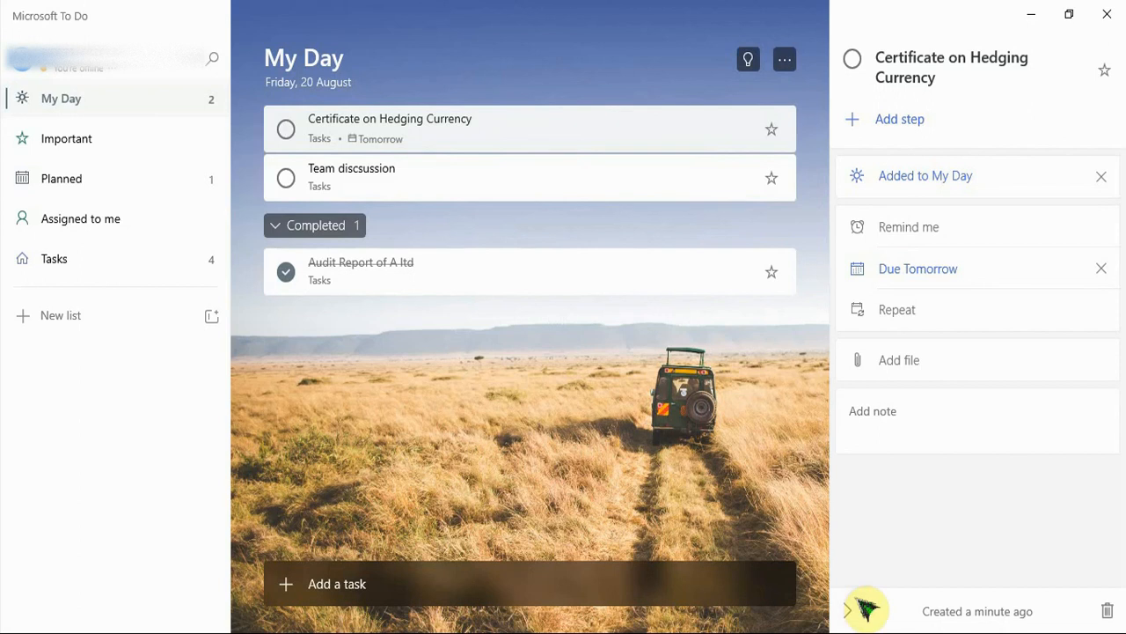
# Add the note "ABC" to the "Certificate on Hedging Currency" task.
pyautogui.click(896, 411)
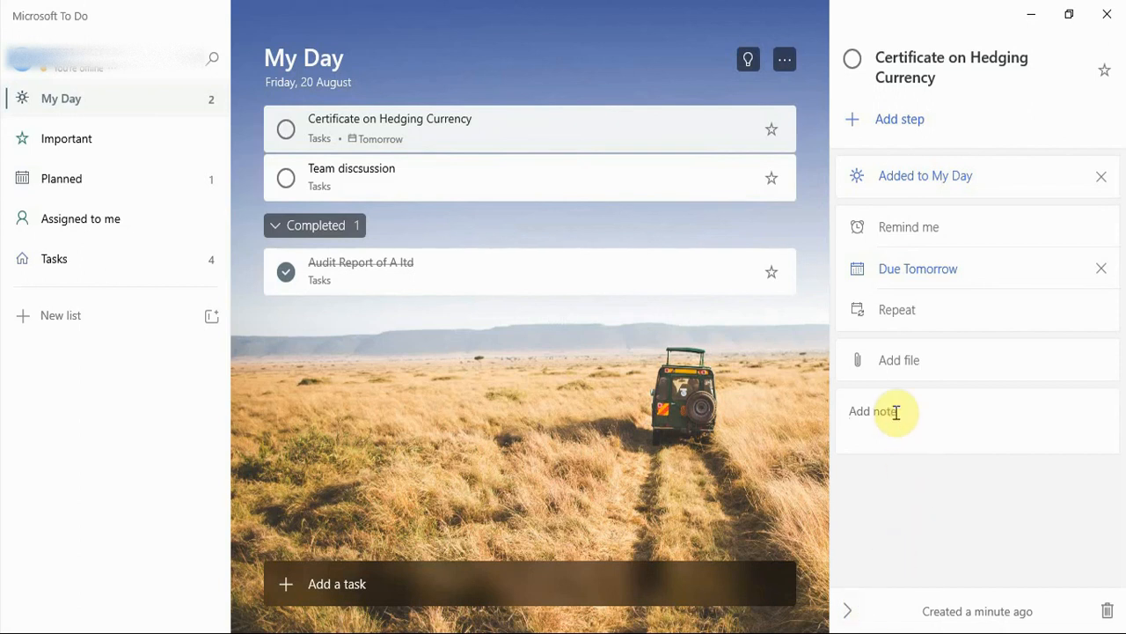
pyautogui.write('ABC')
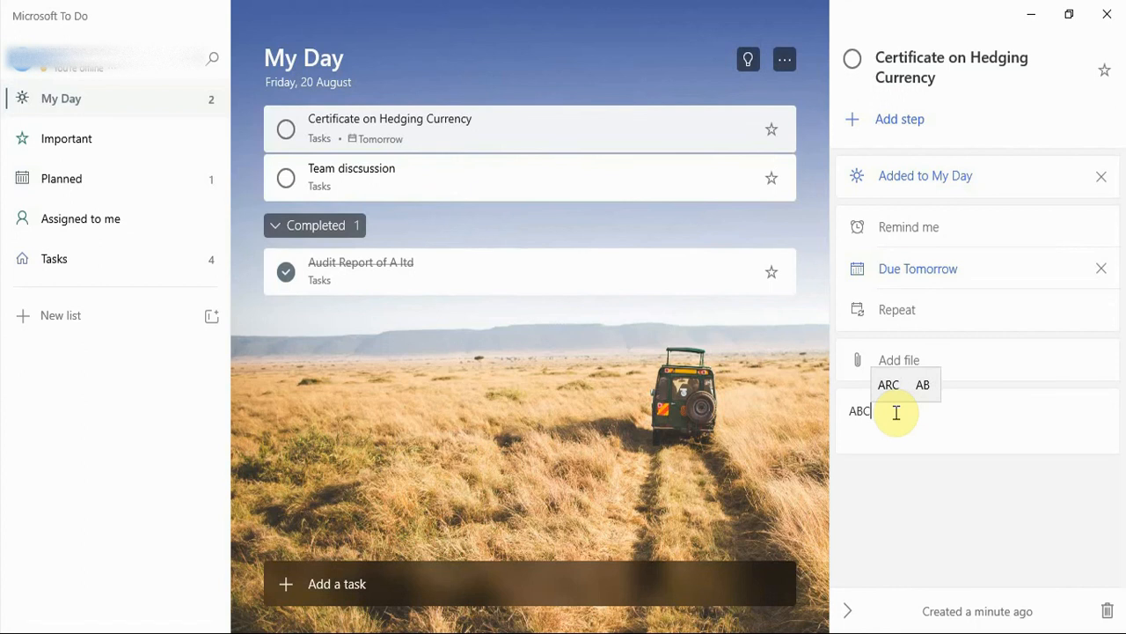
# Try to attach Screenshot (2).png from the Screenshots folder in Pictures to the "Certificate on Hedging Currency" task.
pyautogui.click(949, 358)
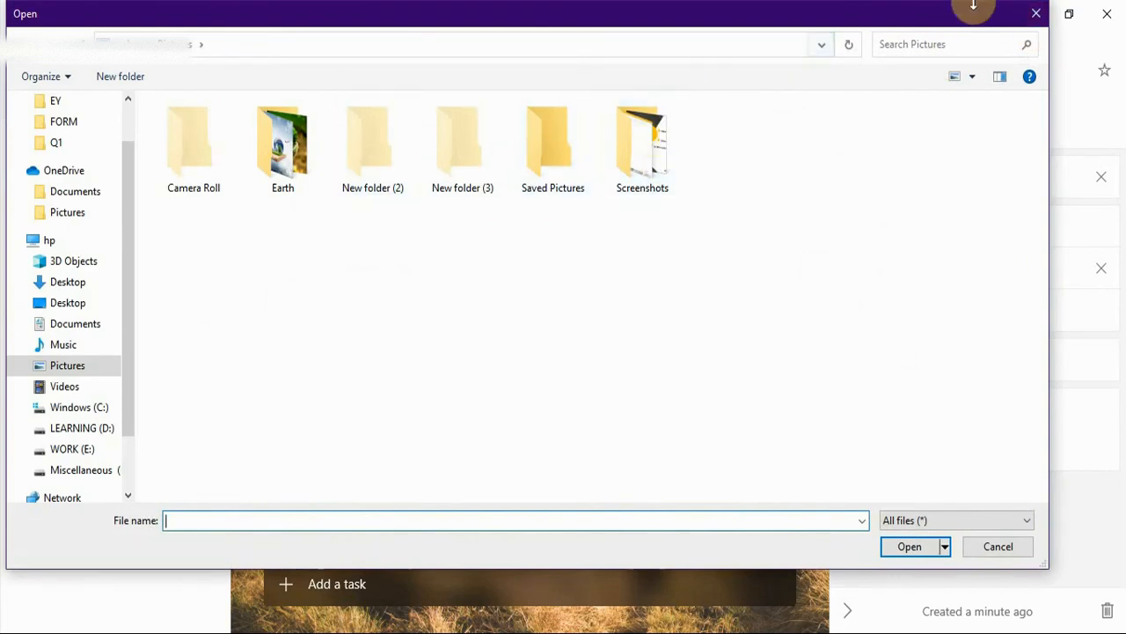
pyautogui.doubleClick(670, 163)
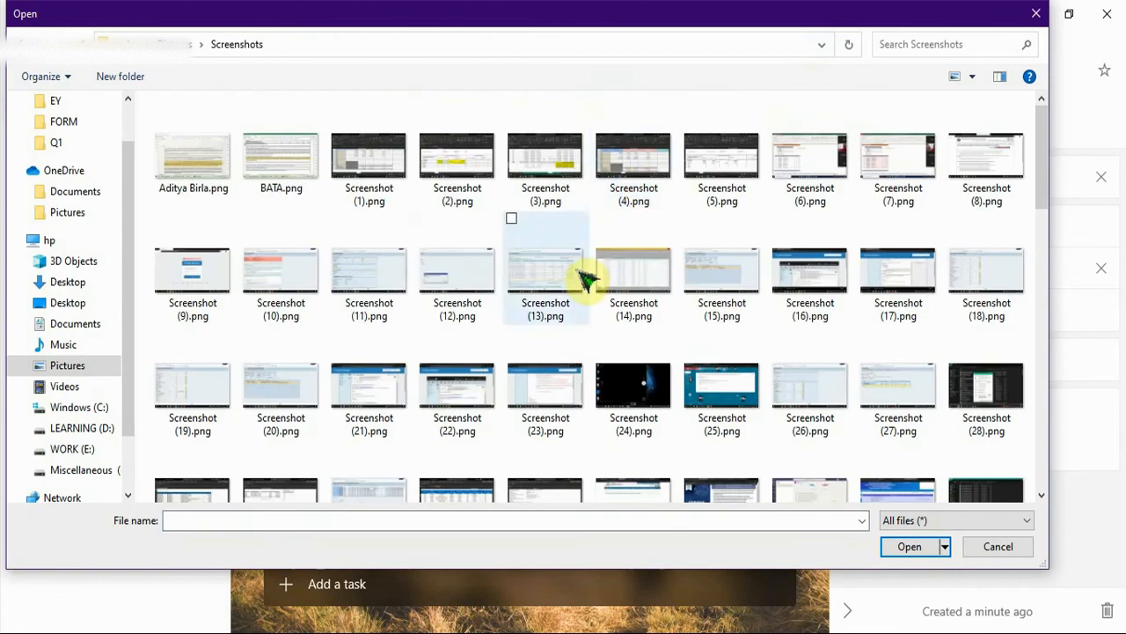
pyautogui.doubleClick(450, 180)
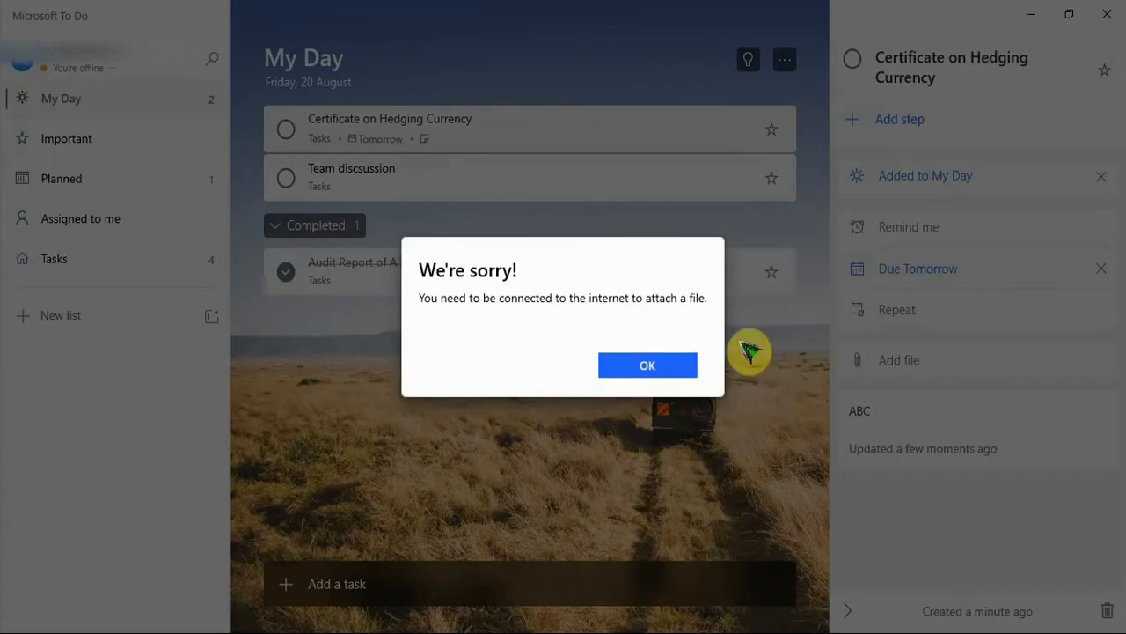
pyautogui.click(674, 364)
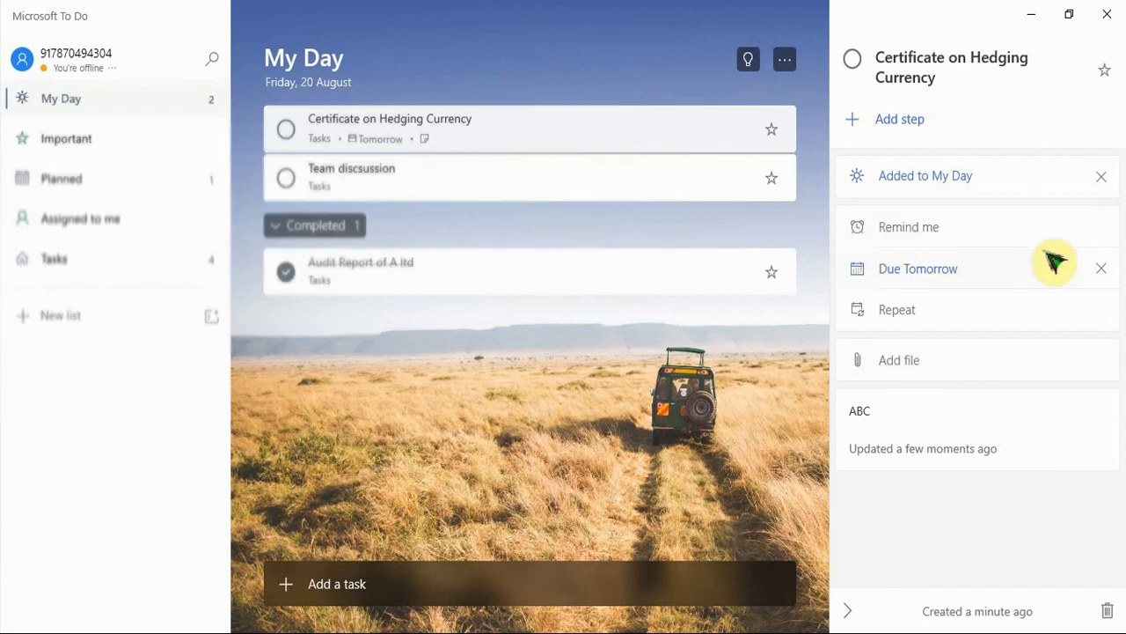
# Close the task's details and look over the My Day list's sorting, theme, print and email options.
pyautogui.click(848, 609)
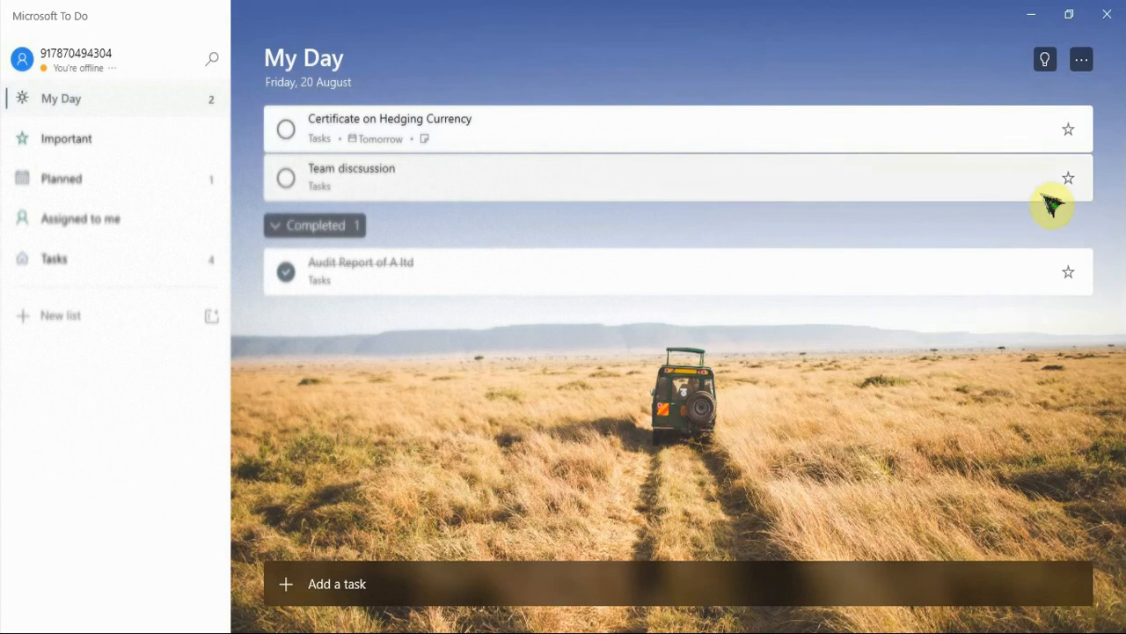
pyautogui.click(1082, 59)
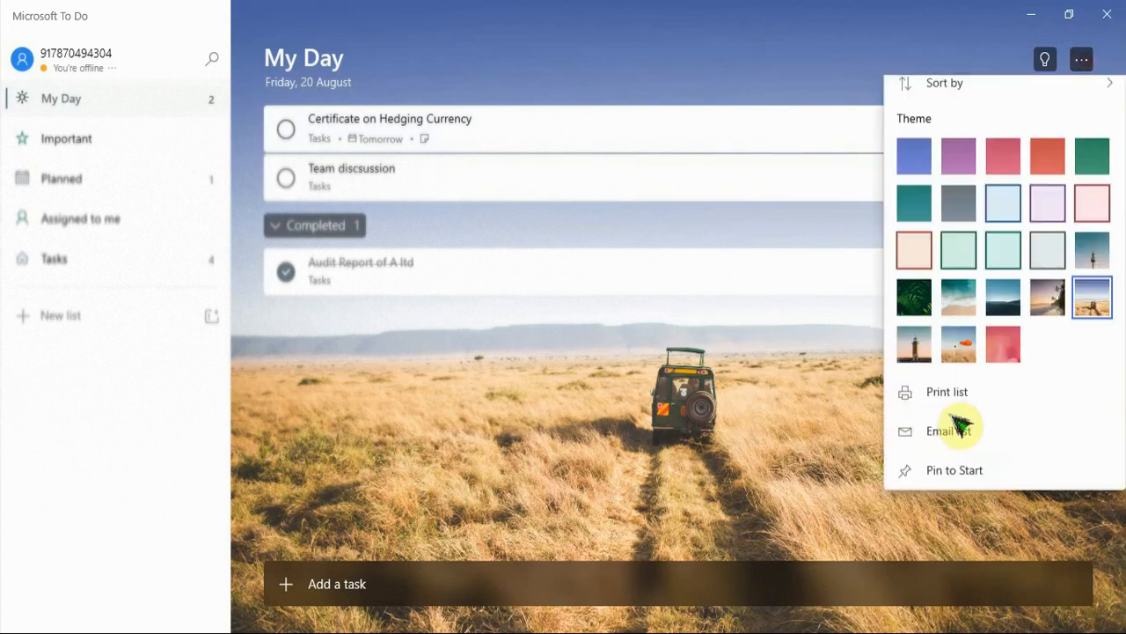
pyautogui.click(814, 428)
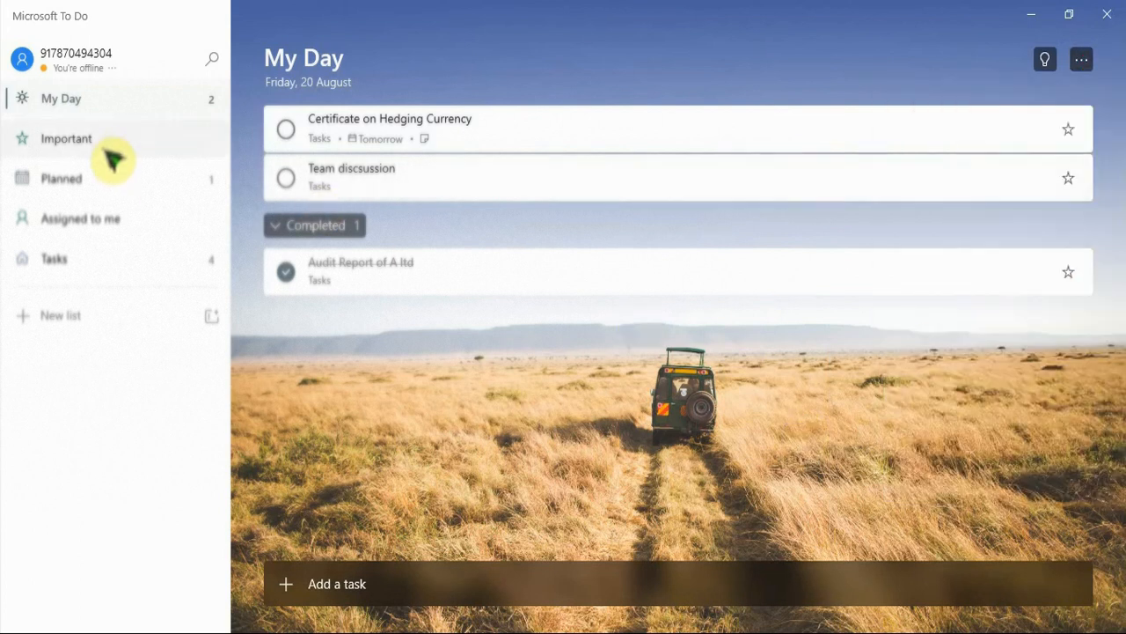
# Add a task named "ABC" to the Important list.
pyautogui.click(180, 142)
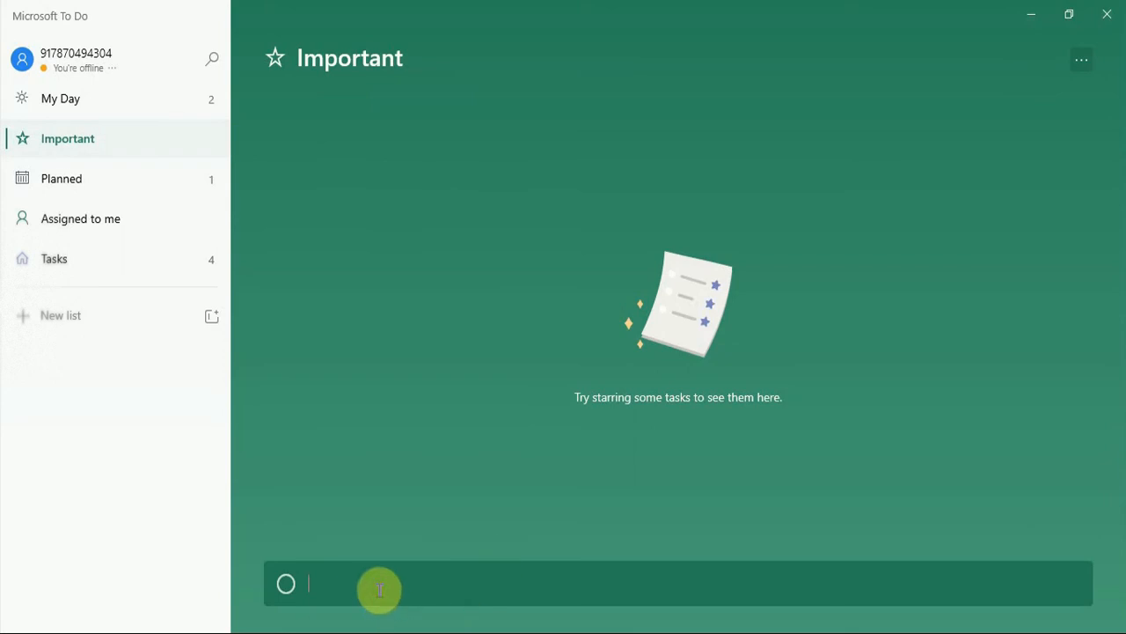
pyautogui.write('BC')
pyautogui.press('Return')
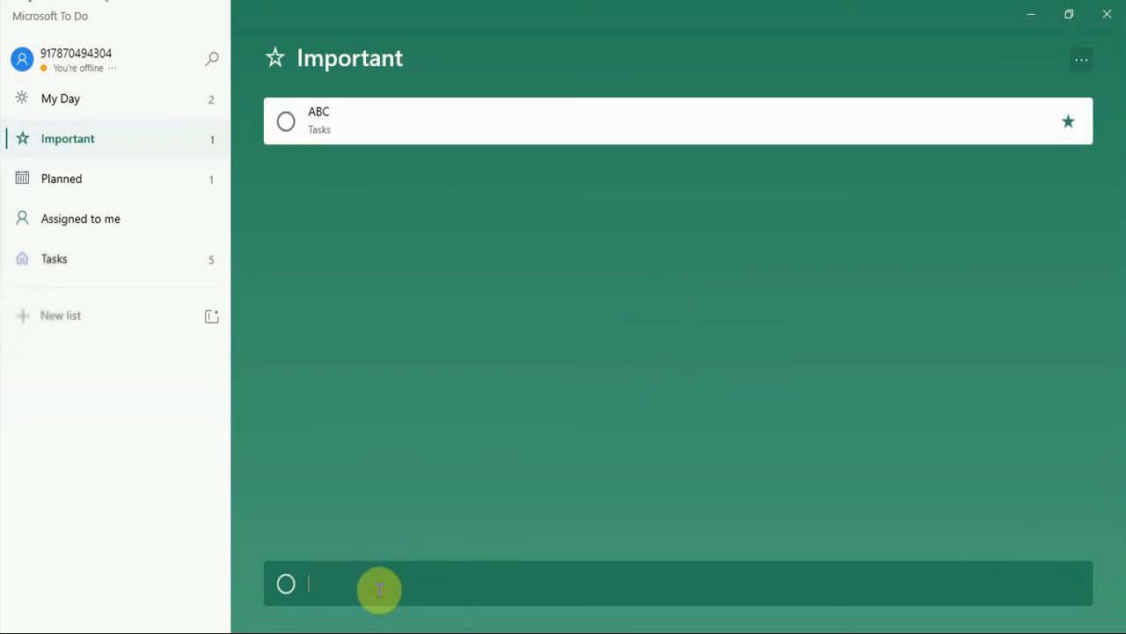
# Mark the "Certificate on Hedging Currency" task in My Day as important and go back to the Important list.
pyautogui.click(172, 99)
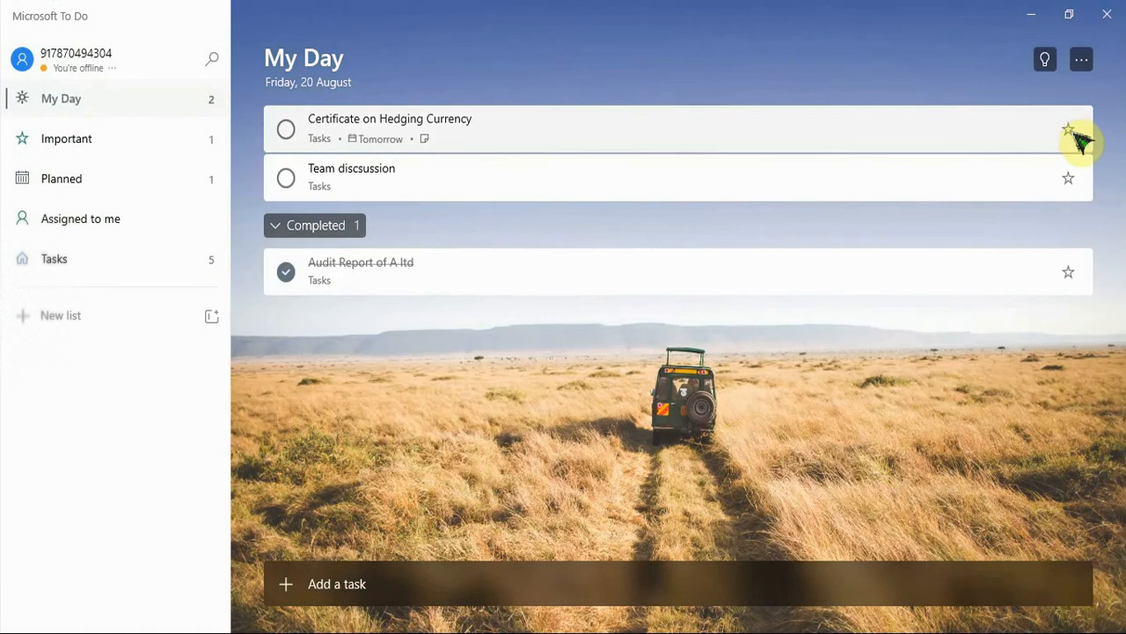
pyautogui.click(1071, 132)
pyautogui.click(138, 140)
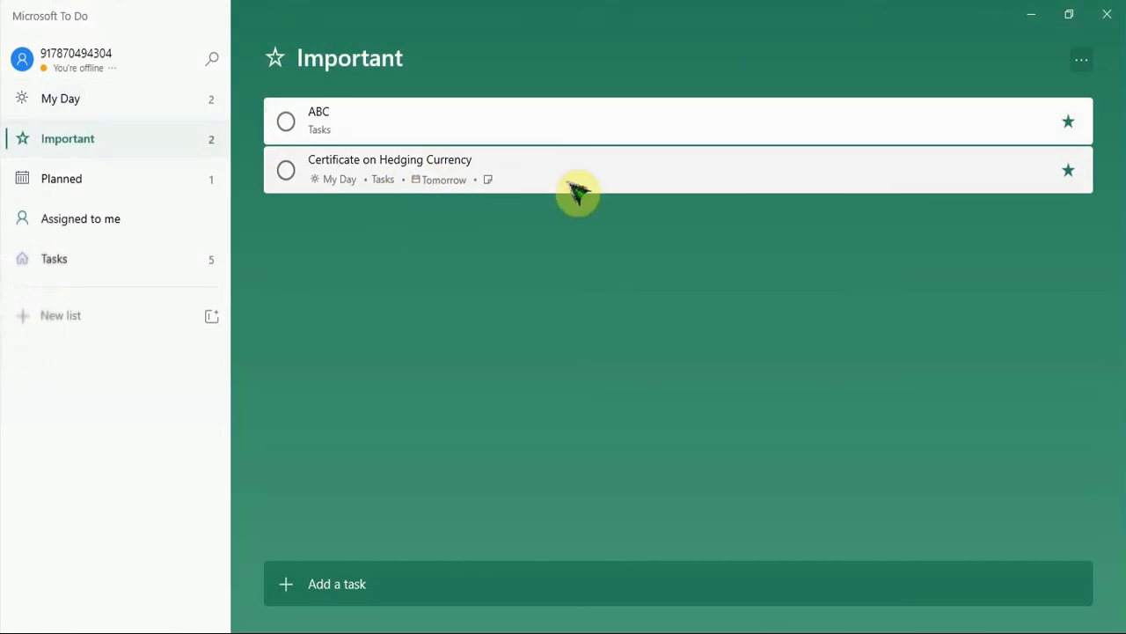
# Set a reminder on the "ABC" task for Thursday, 26 August 2021 at 21:00, and close its details.
pyautogui.click(549, 138)
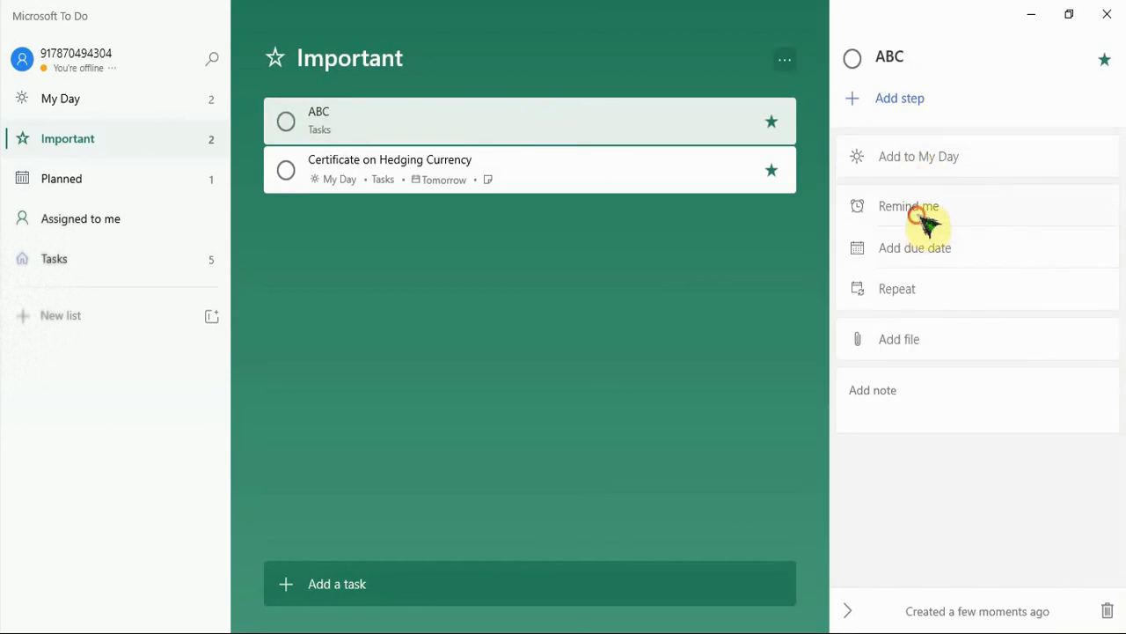
pyautogui.click(917, 211)
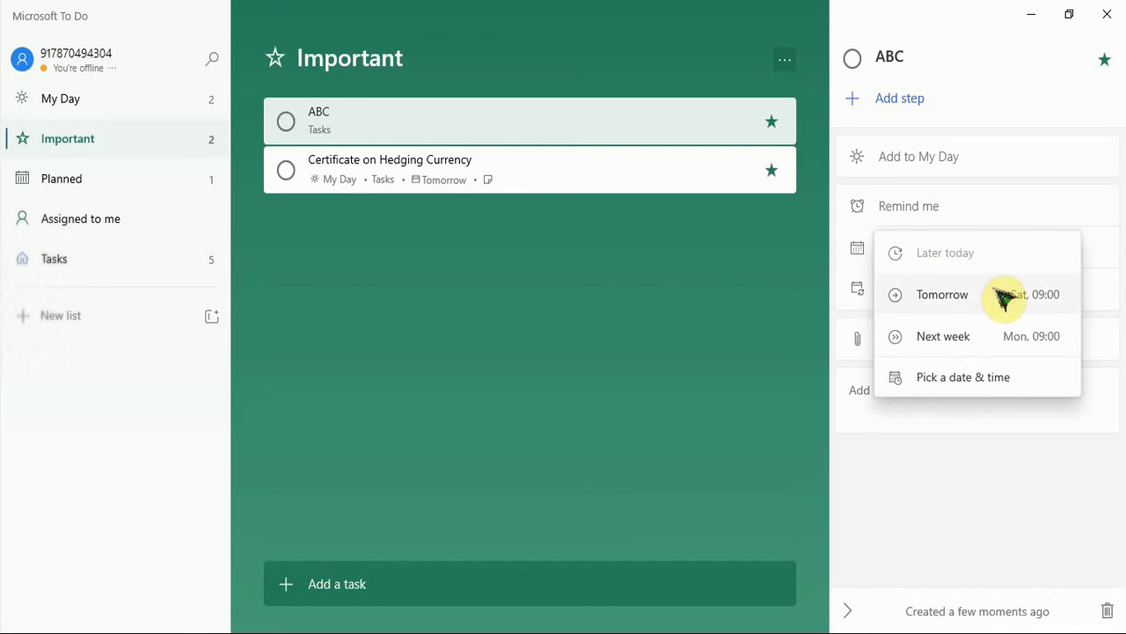
pyautogui.click(974, 378)
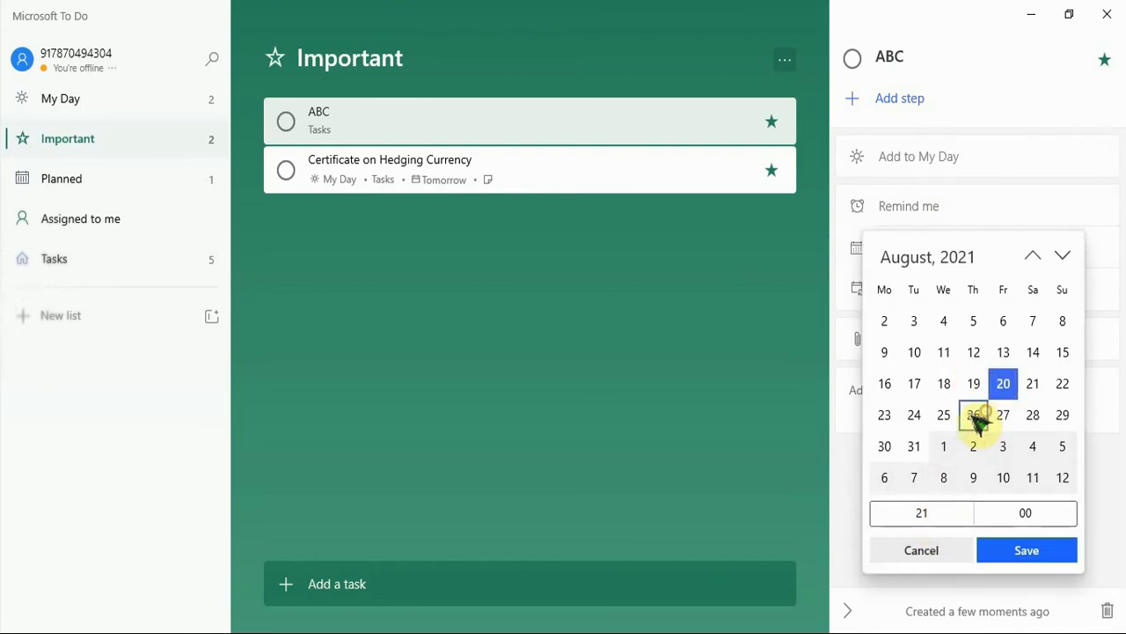
pyautogui.click(924, 519)
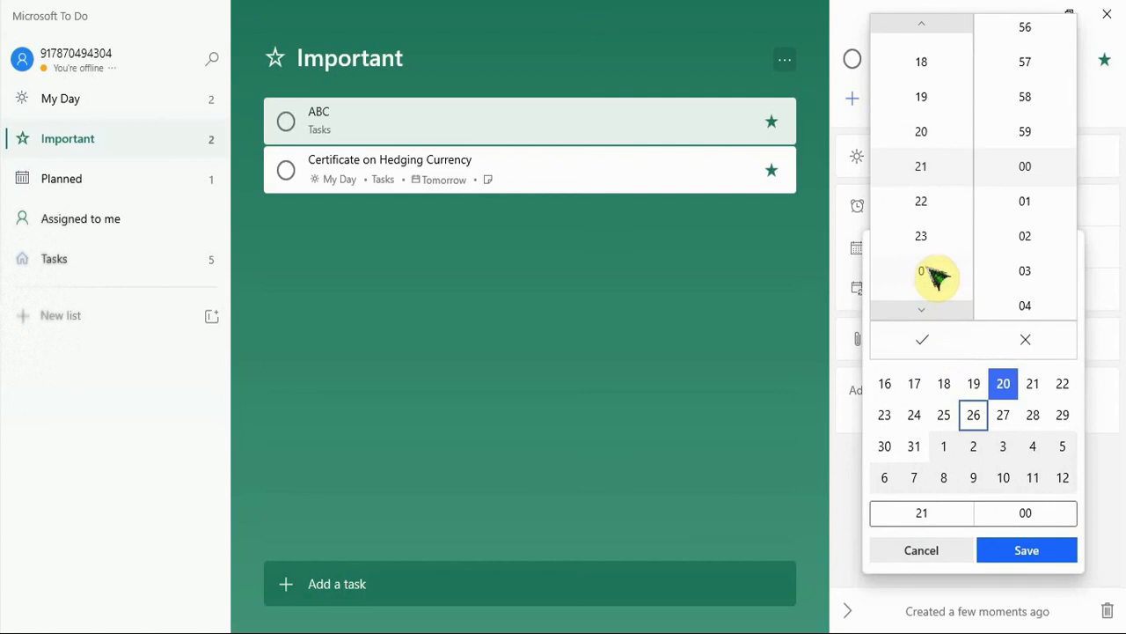
pyautogui.scroll(5, 936, 272)
pyautogui.scroll(1, 930, 156)
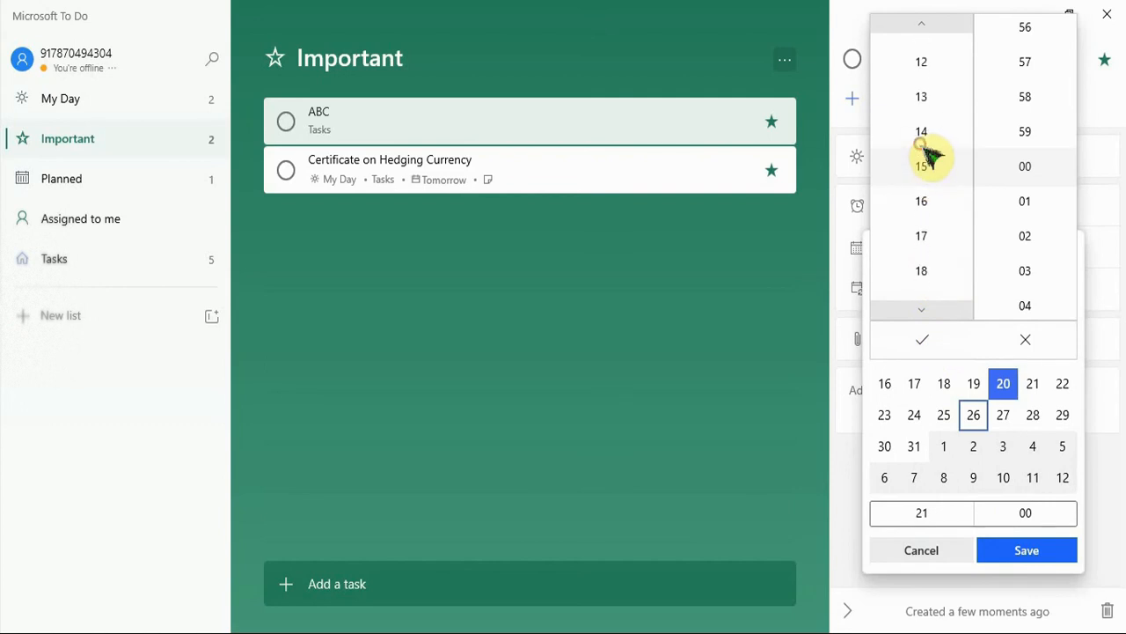
pyautogui.click(1042, 556)
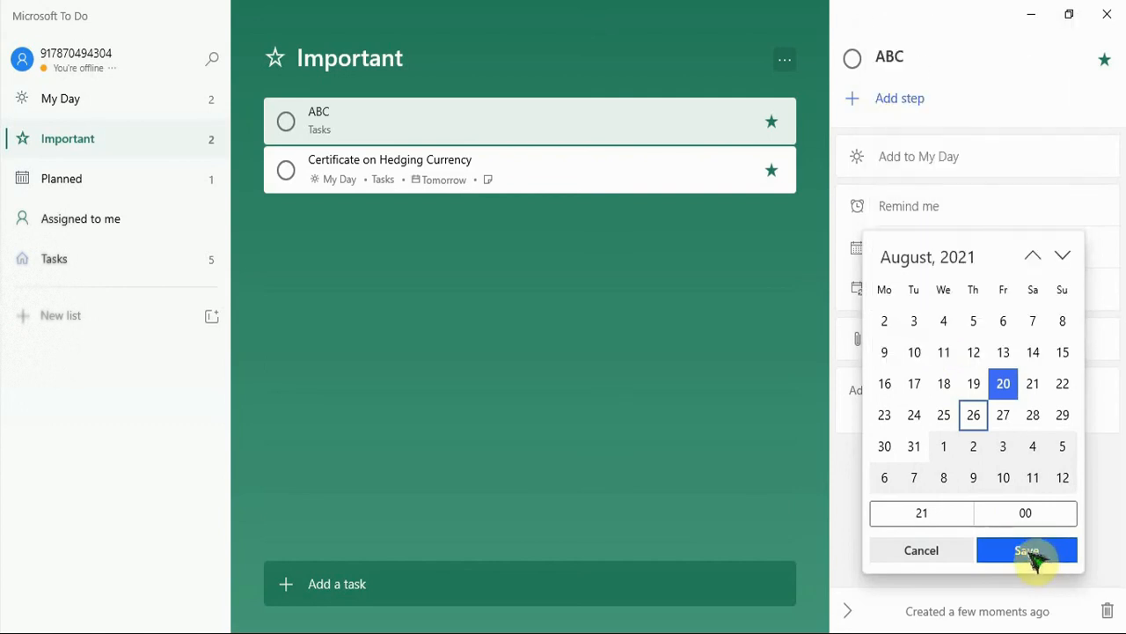
pyautogui.click(1042, 559)
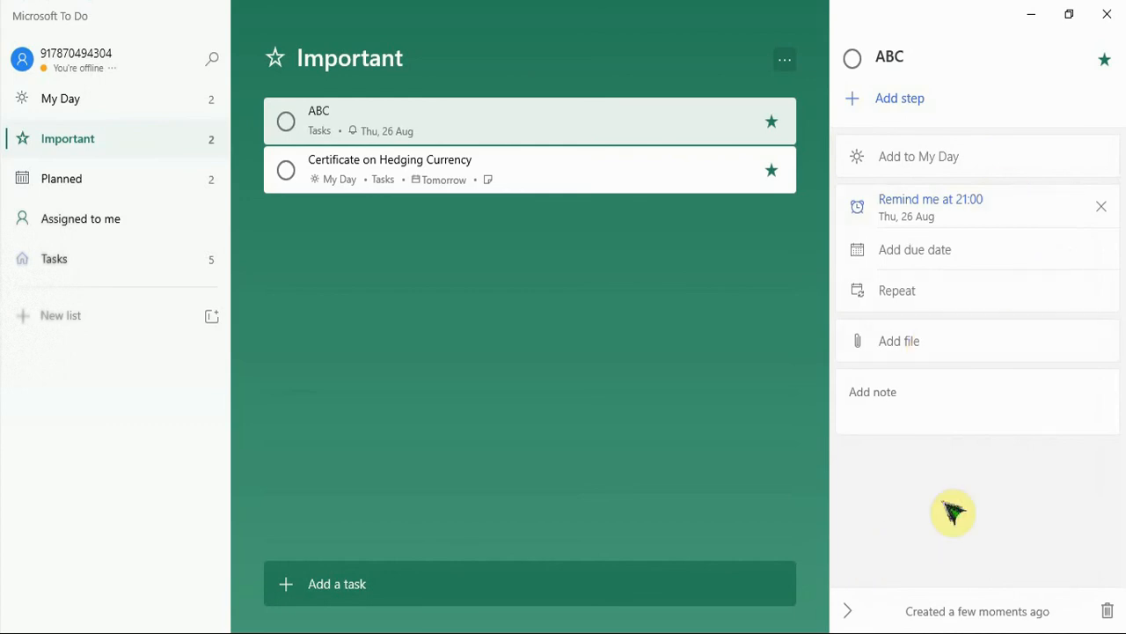
pyautogui.click(850, 611)
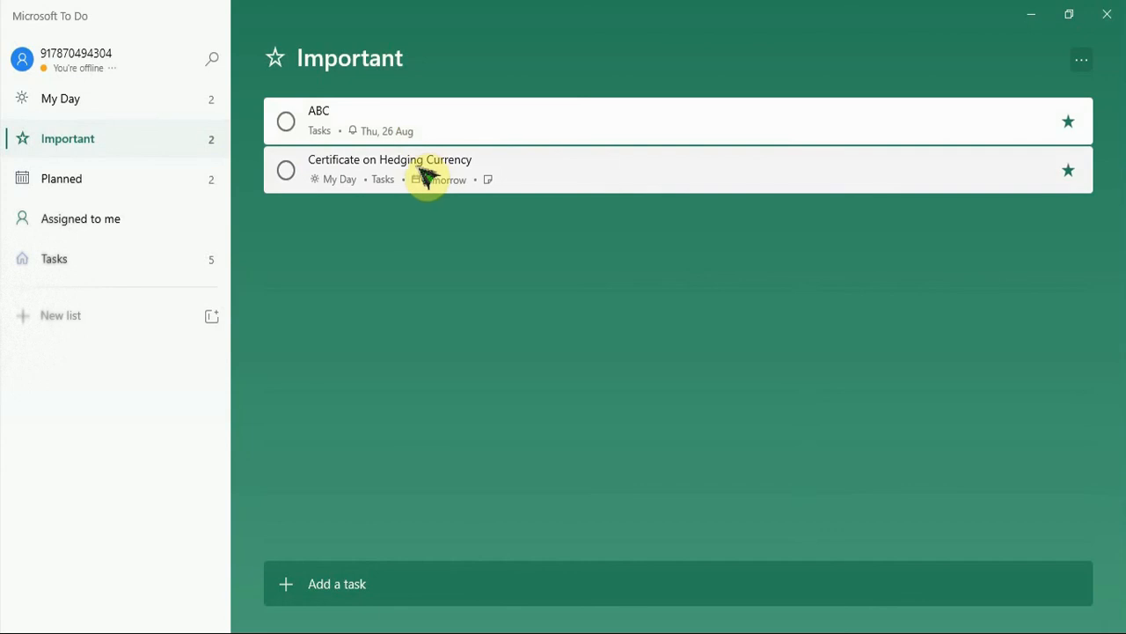
# Add a task named "Statutory Audit of ABC ltd" to the Planned list.
pyautogui.click(151, 176)
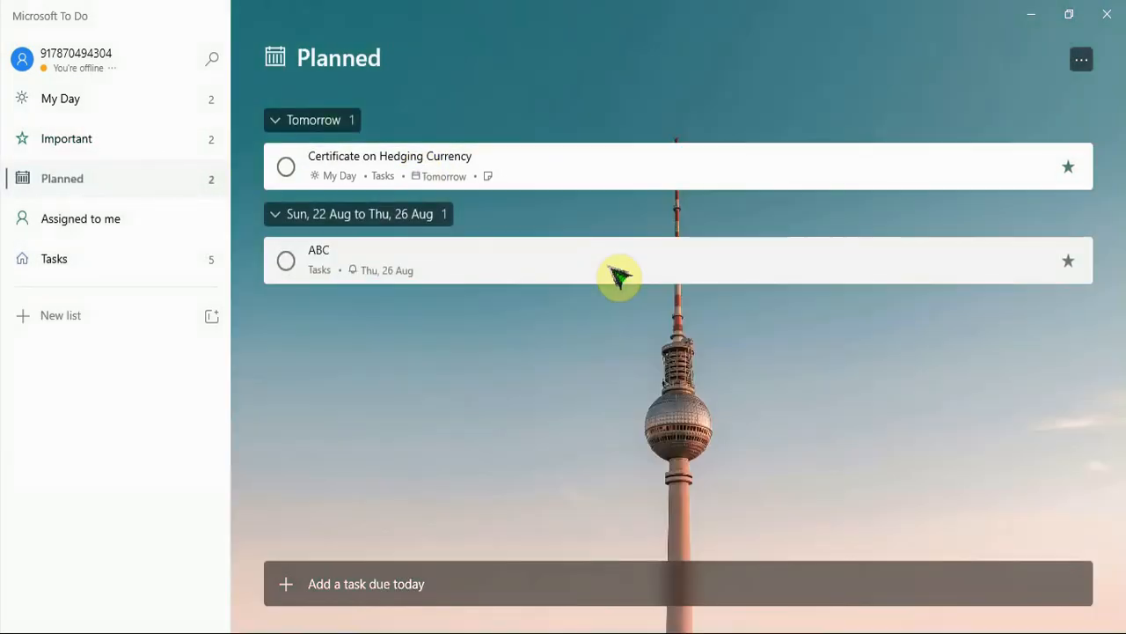
pyautogui.click(387, 580)
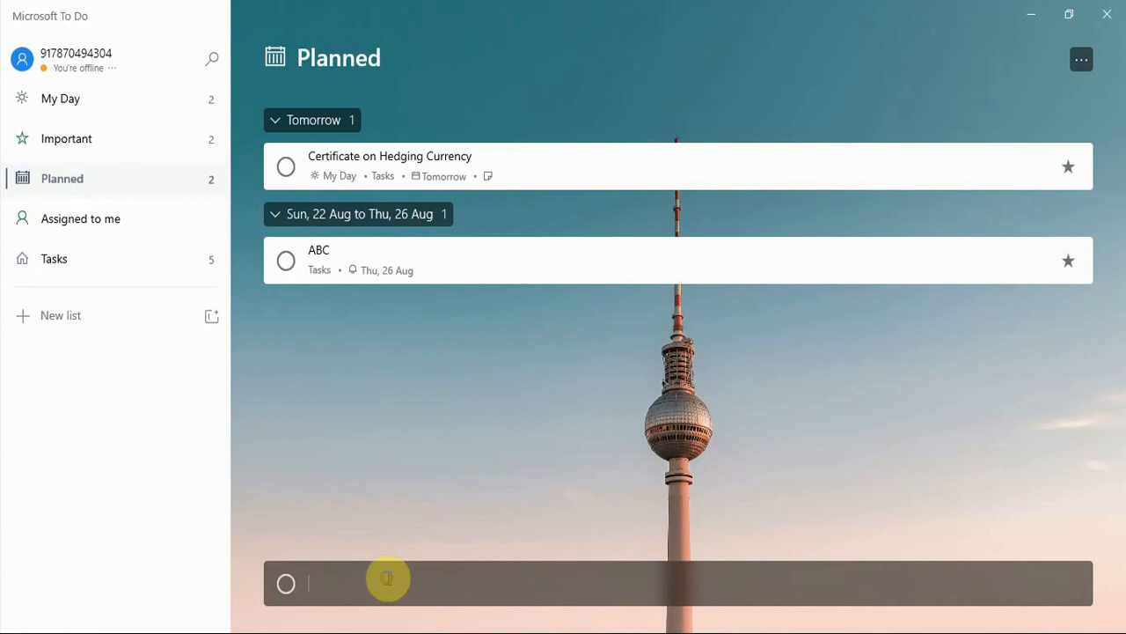
pyautogui.write('Statutiry')
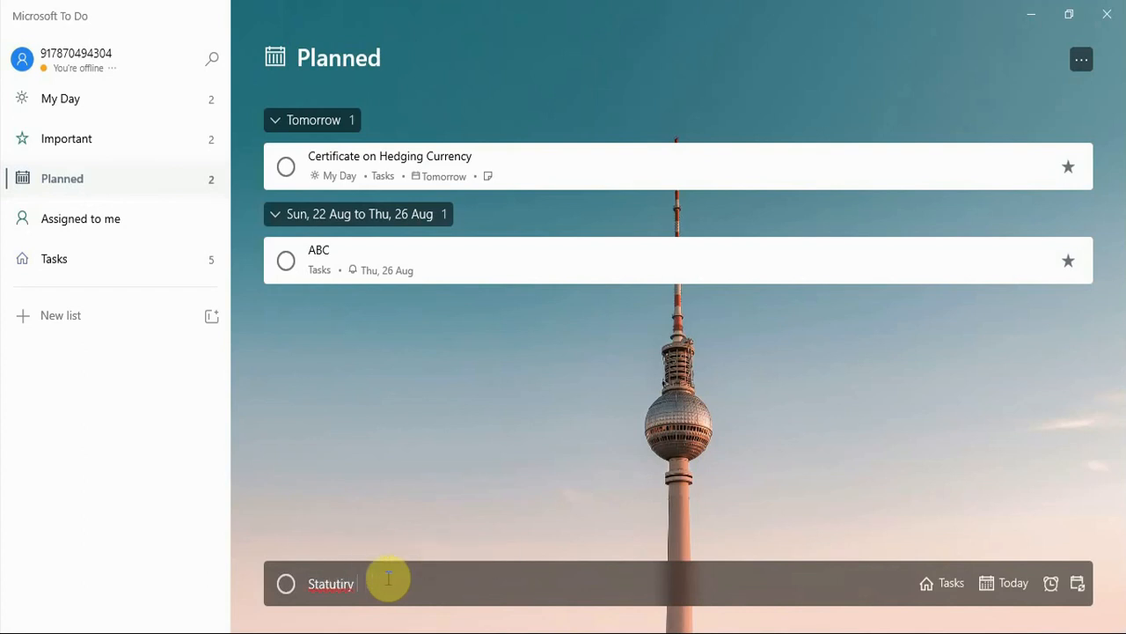
pyautogui.write(' Audory Audit')
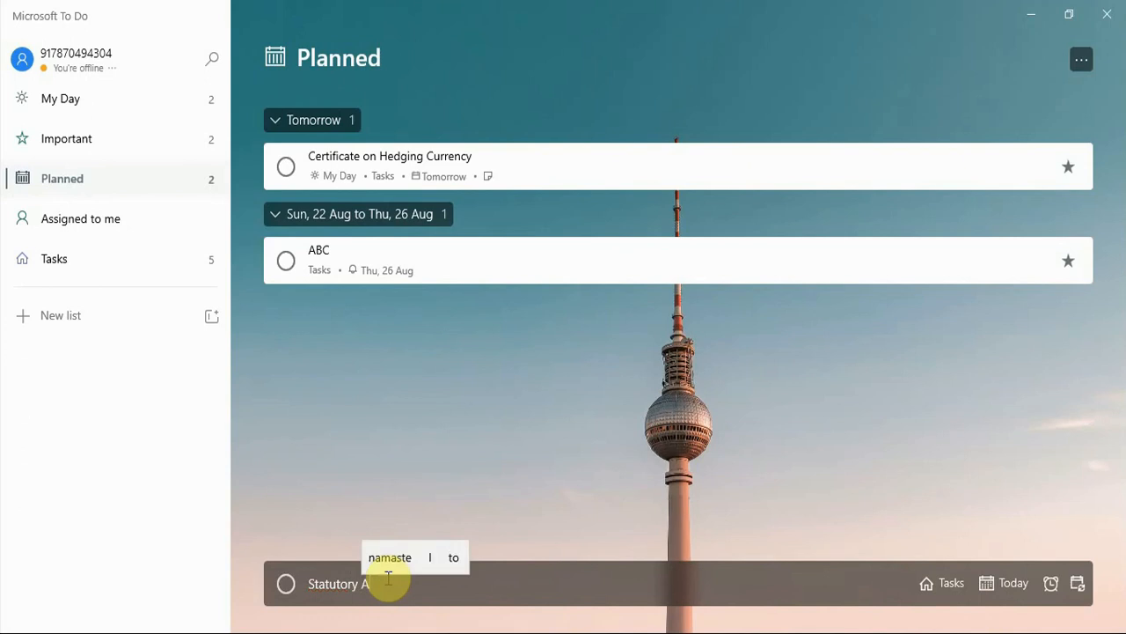
pyautogui.write(' of ABC ly')
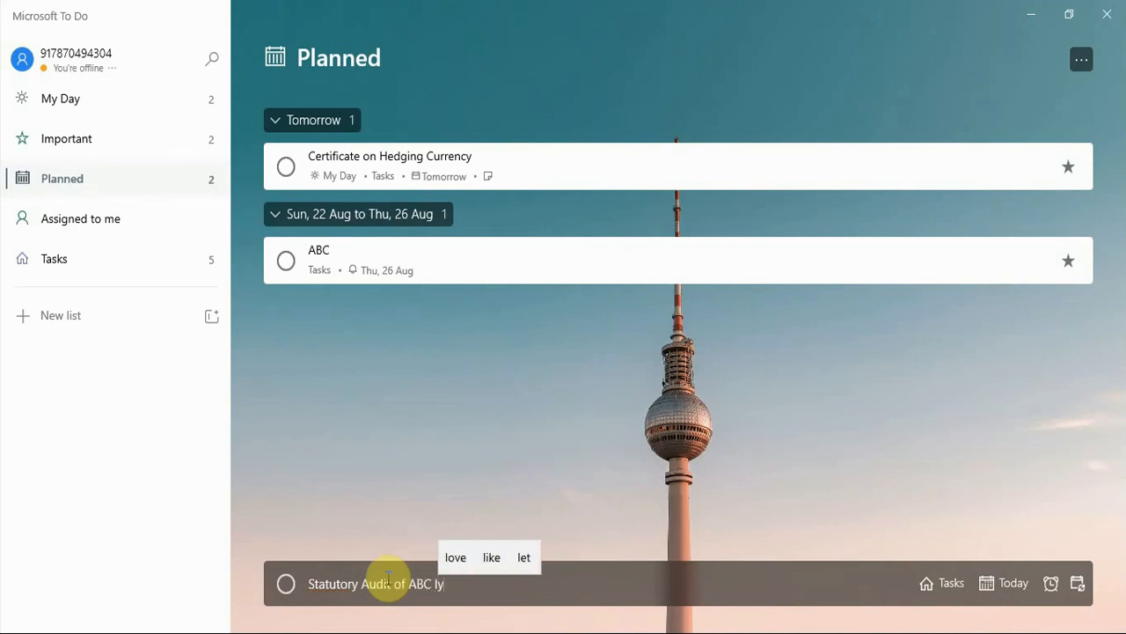
pyautogui.press('BackSpace')
pyautogui.write('td')
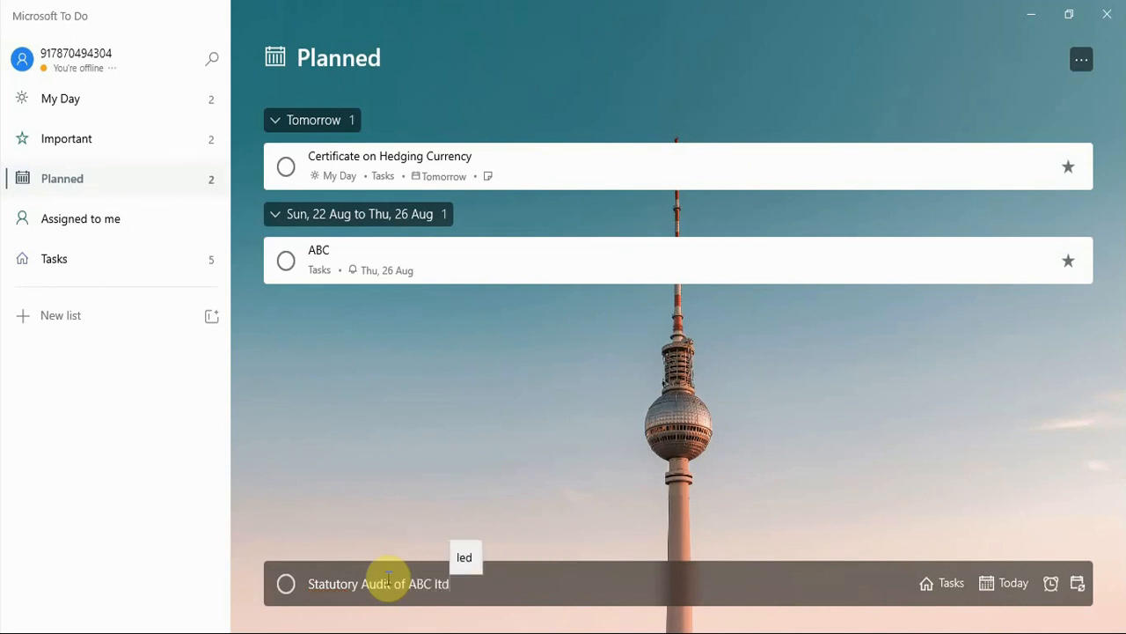
pyautogui.press('Return')
# Set the due date of the "Statutory Audit of ABC ltd" task to 15 September 2021 and close its details.
pyautogui.click(595, 185)
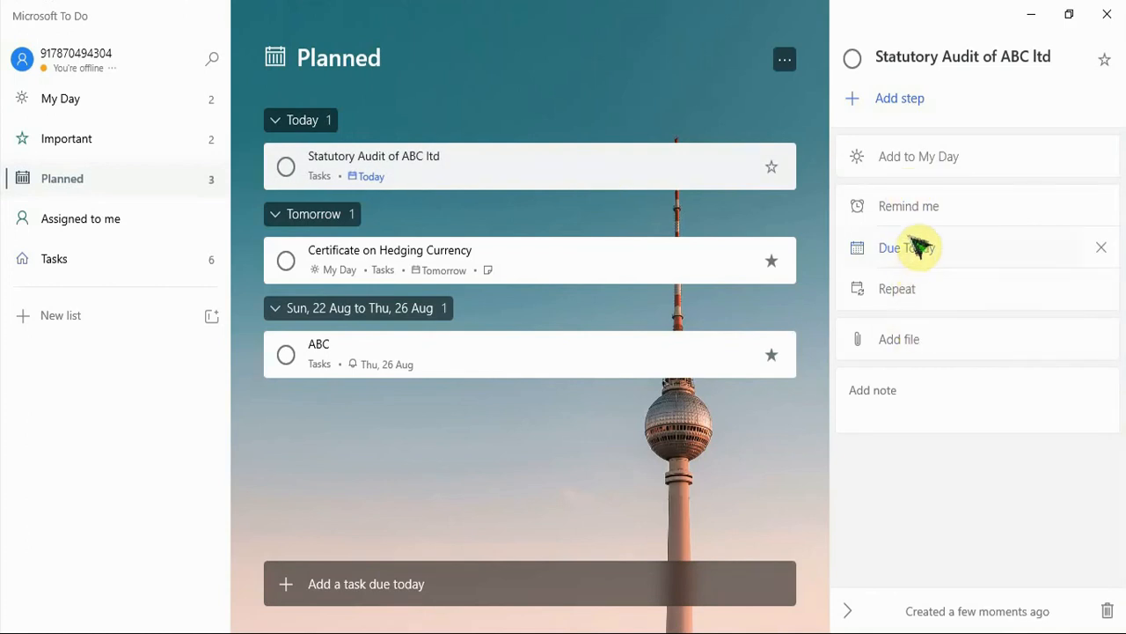
pyautogui.click(912, 248)
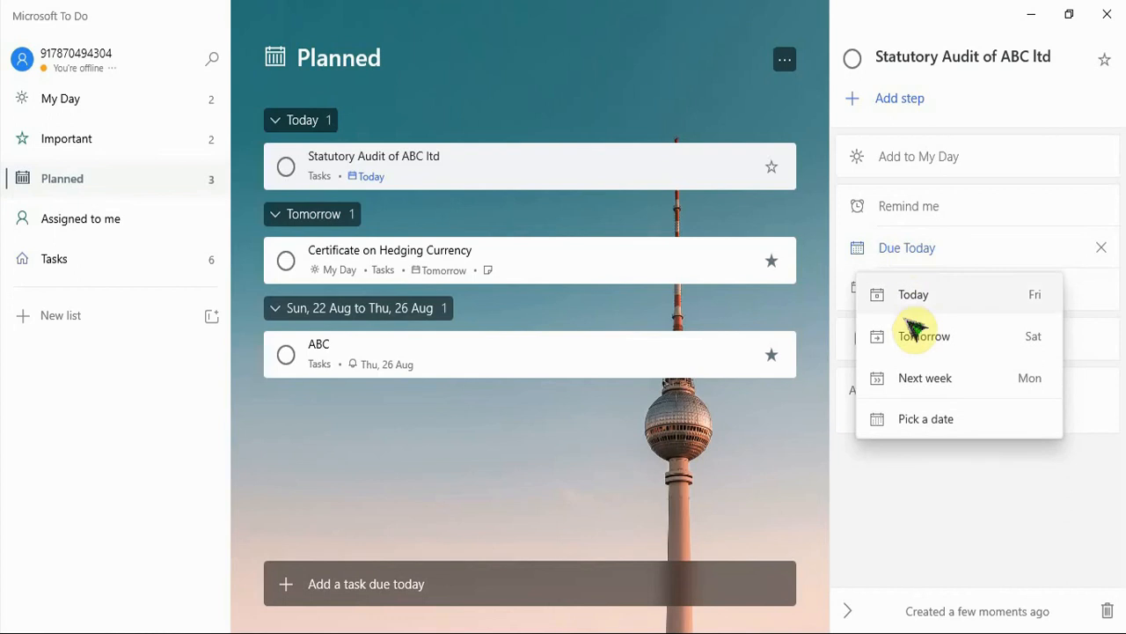
pyautogui.click(924, 419)
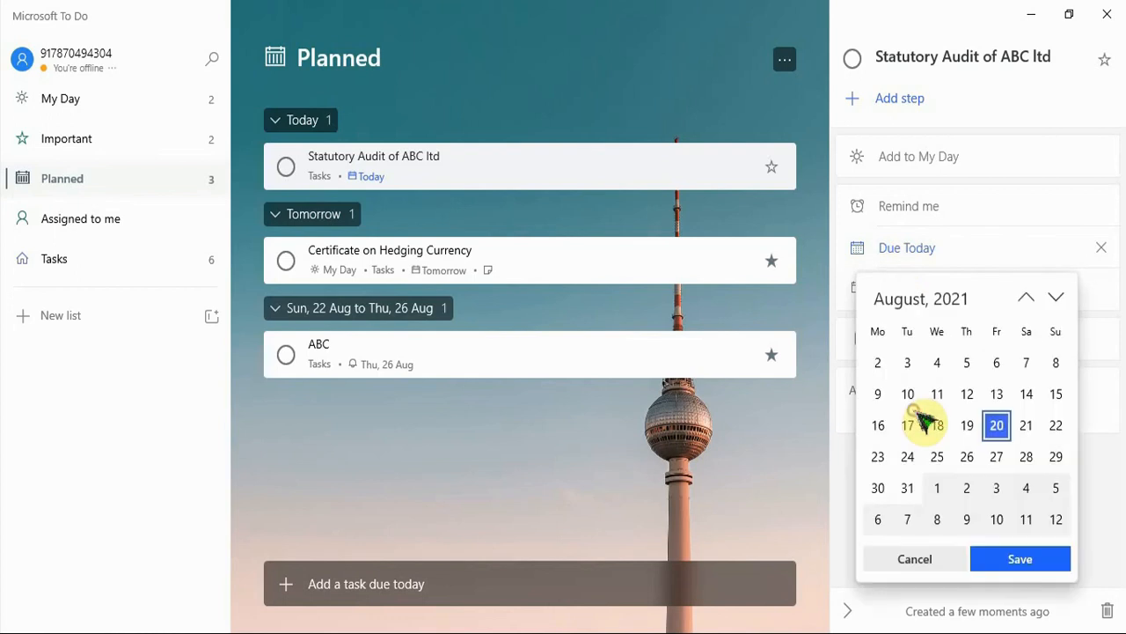
pyautogui.click(1059, 299)
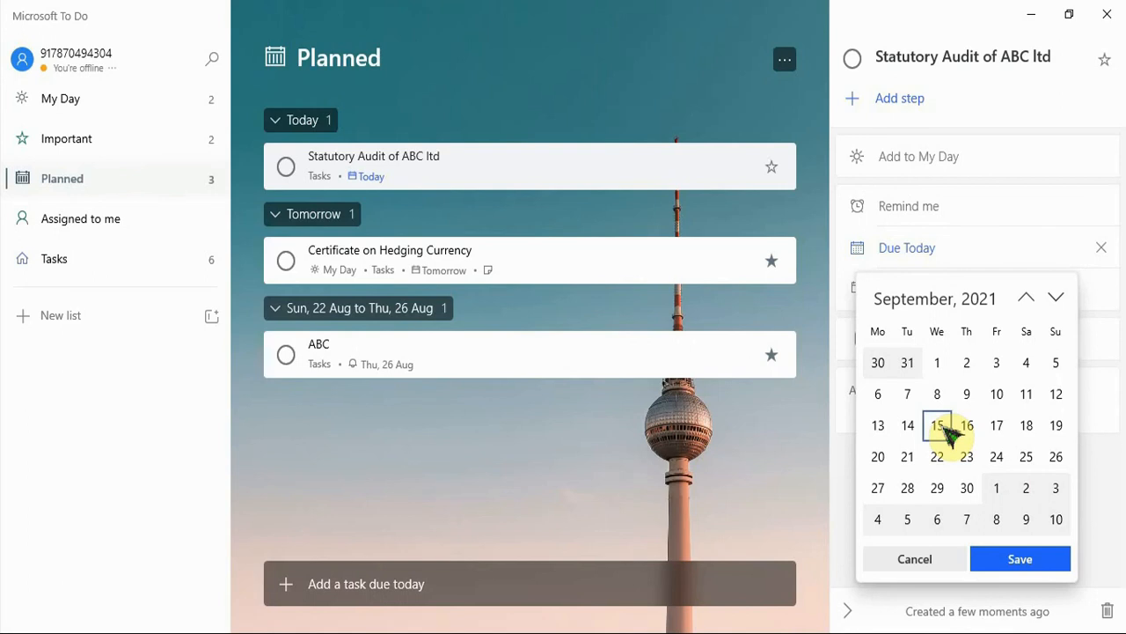
pyautogui.click(1009, 557)
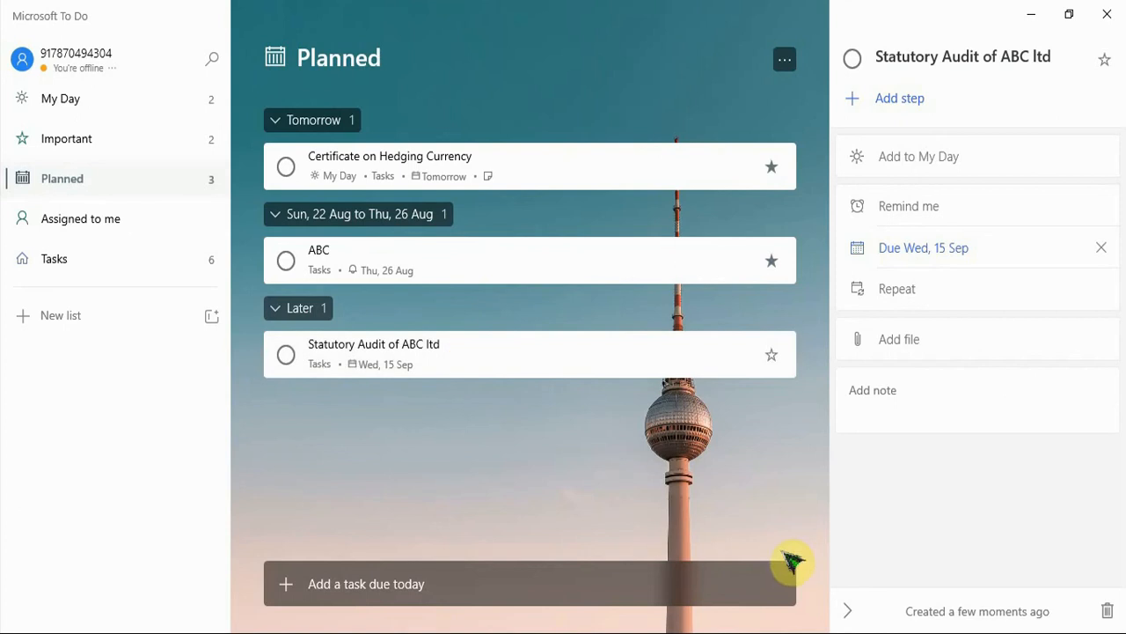
pyautogui.click(849, 609)
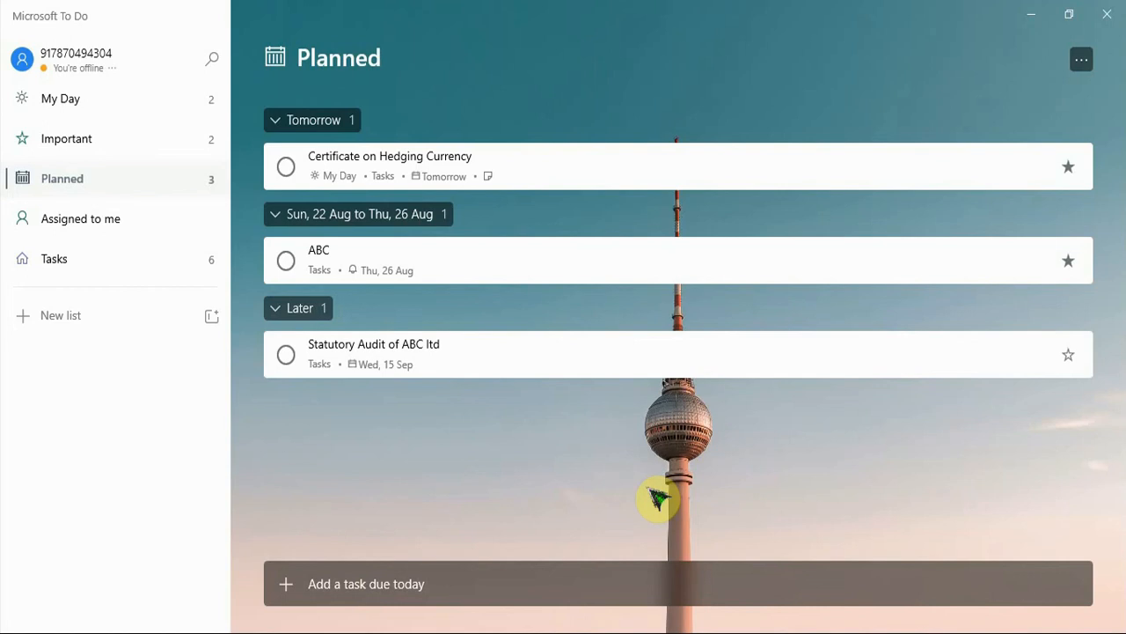
# Add the steps "Audit Strategy" and "Audit Planning" to the "Statutory Audit of ABC ltd" task.
pyautogui.click(490, 365)
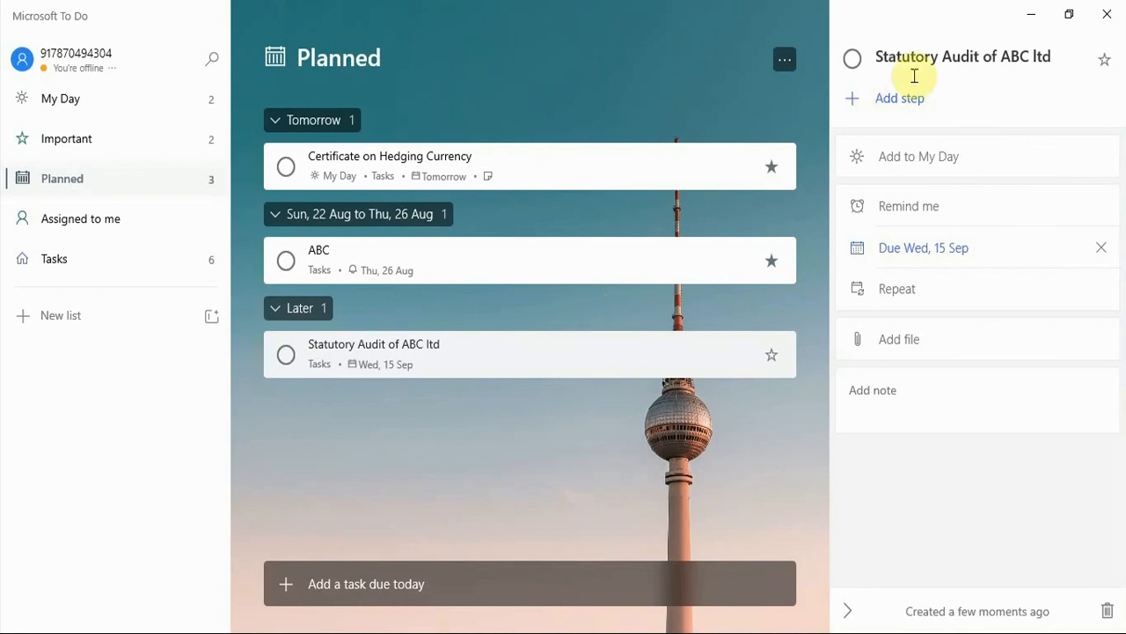
pyautogui.click(883, 99)
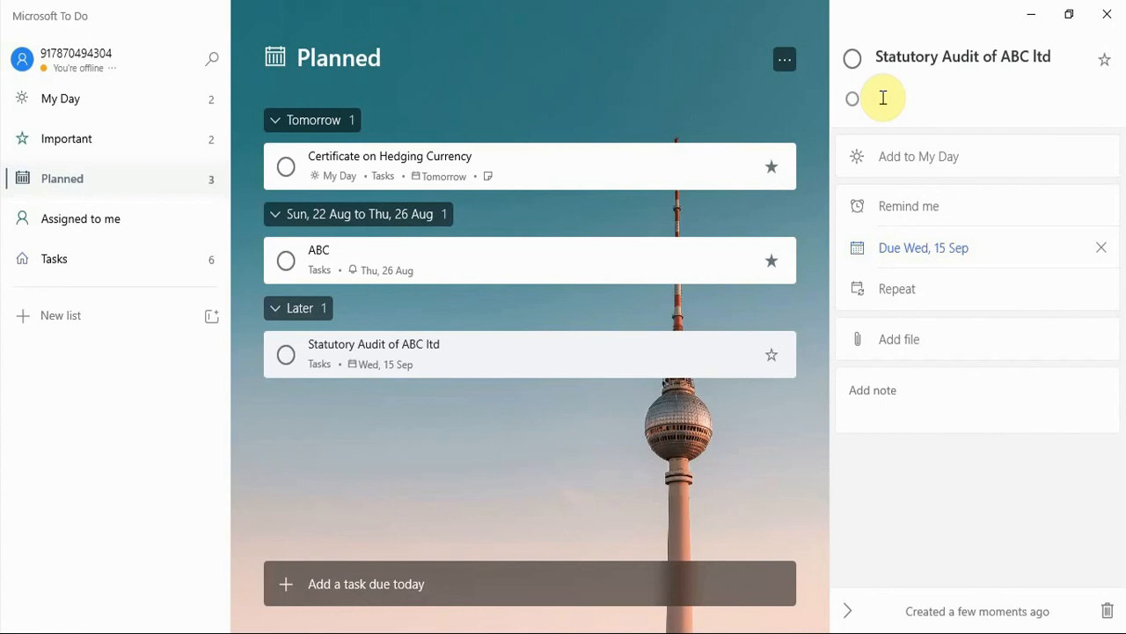
pyautogui.write('Audit Str')
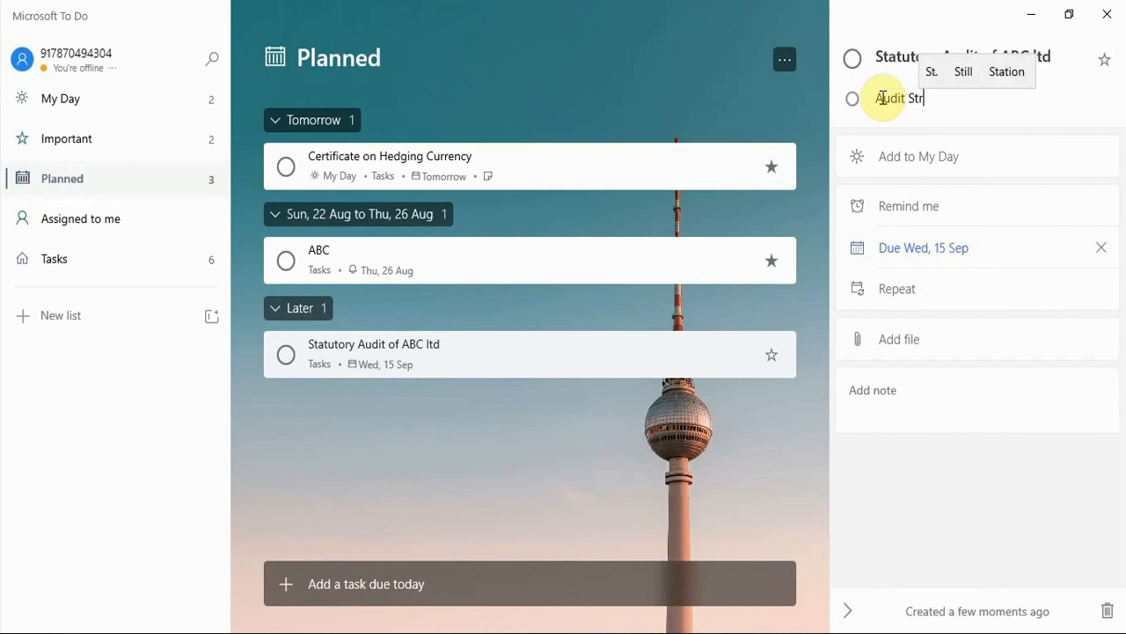
pyautogui.write('ategy')
pyautogui.press('Return')
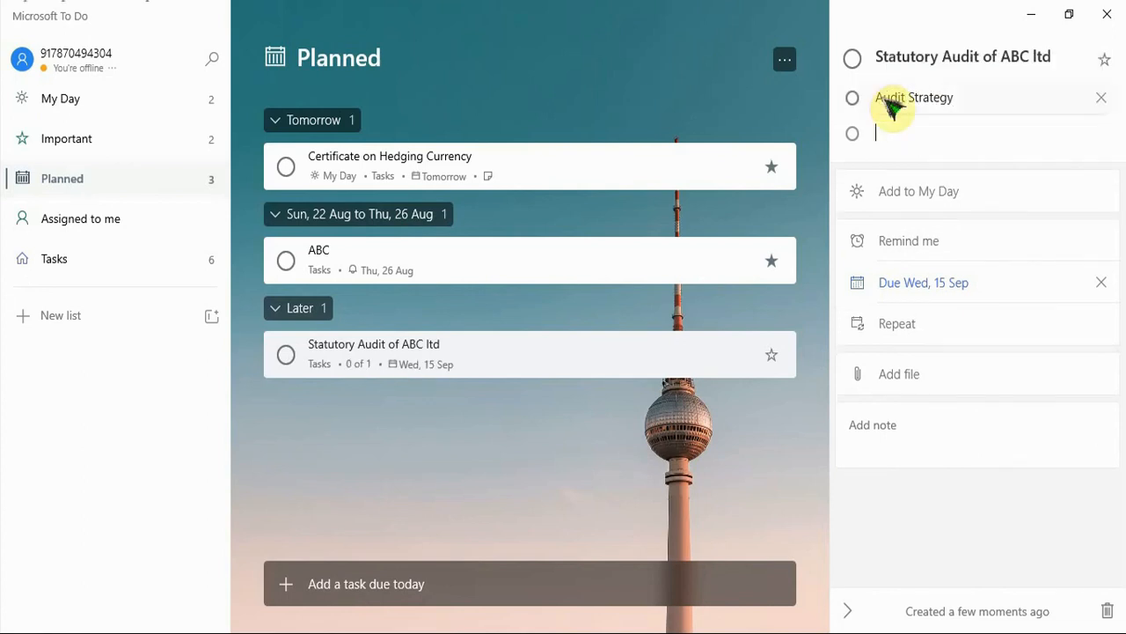
pyautogui.write('Audit ')
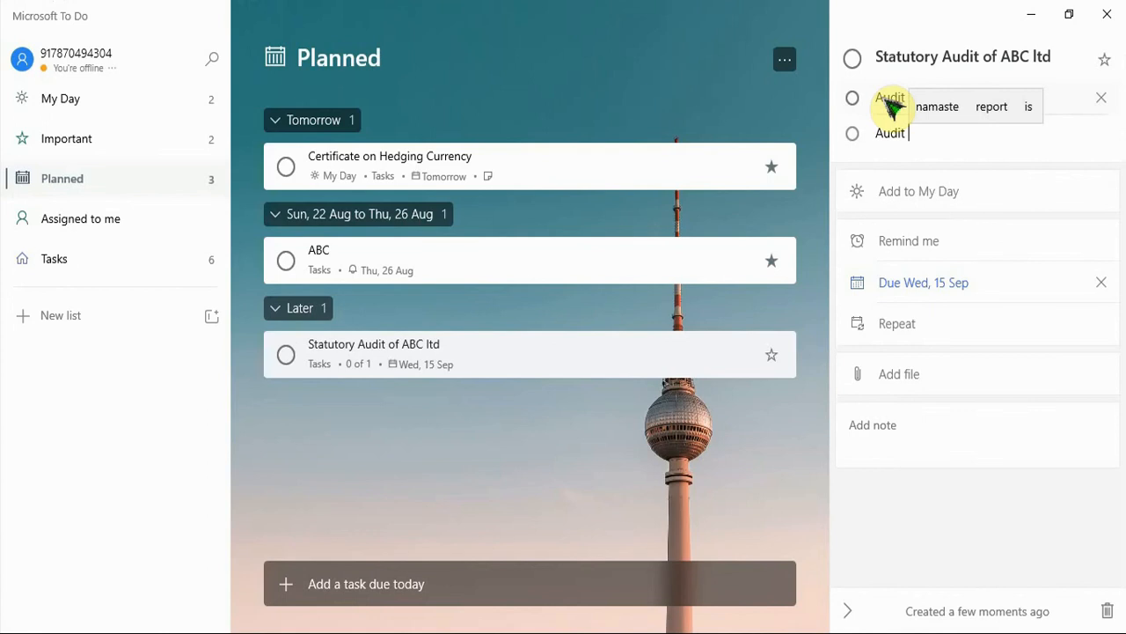
pyautogui.write('Planning')
pyautogui.press('Return')
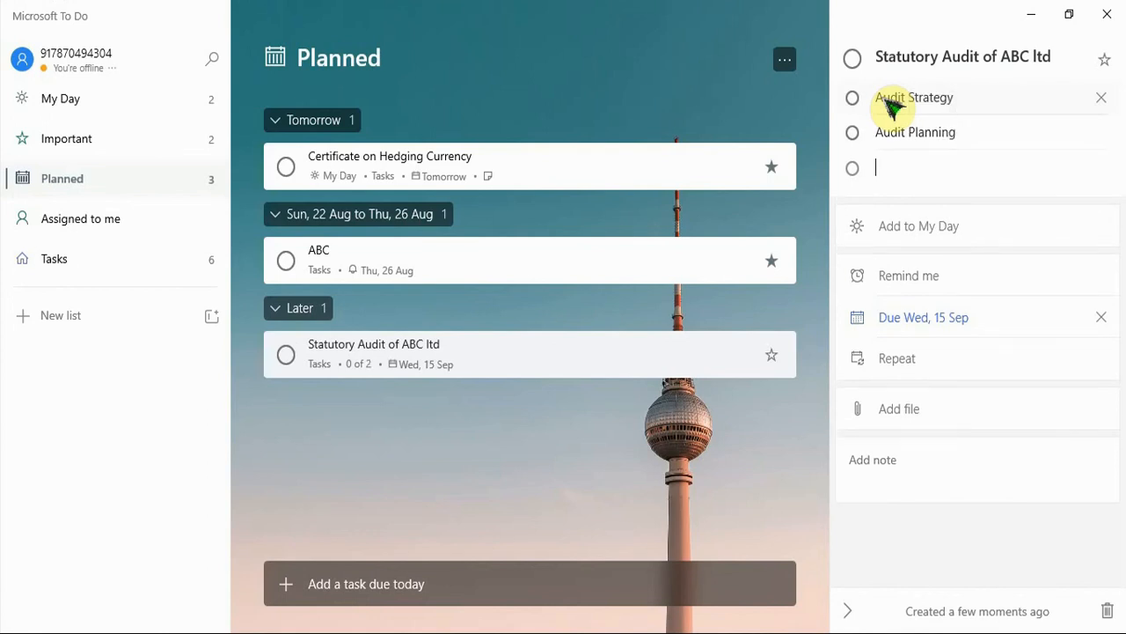
# Add two more steps, "Audit Execution" and "Reporting Reporting", to the "Statutory Audit of ABC ltd" task.
pyautogui.write('Audit Execution')
pyautogui.press('Return')
pyautogui.write('R')
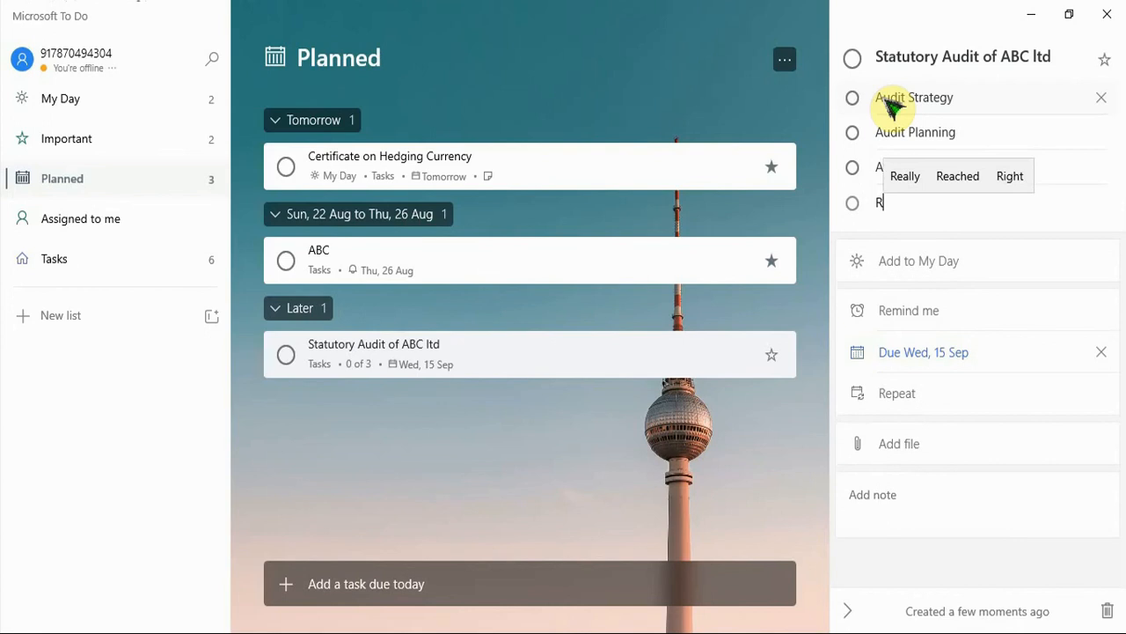
pyautogui.write('eporting Reporting')
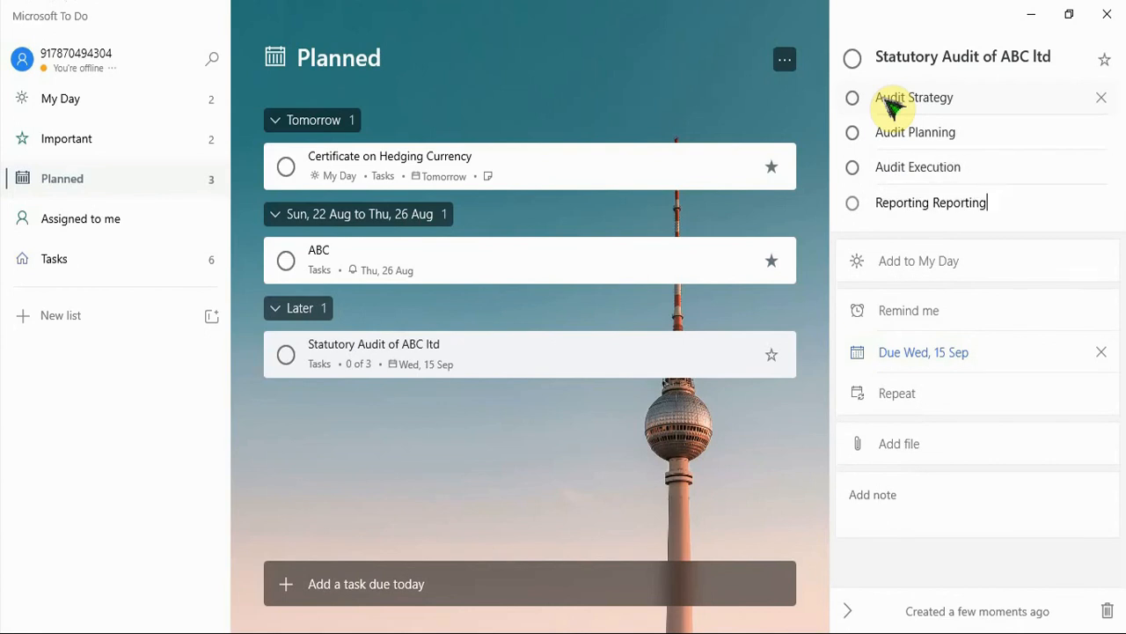
pyautogui.press('Return')
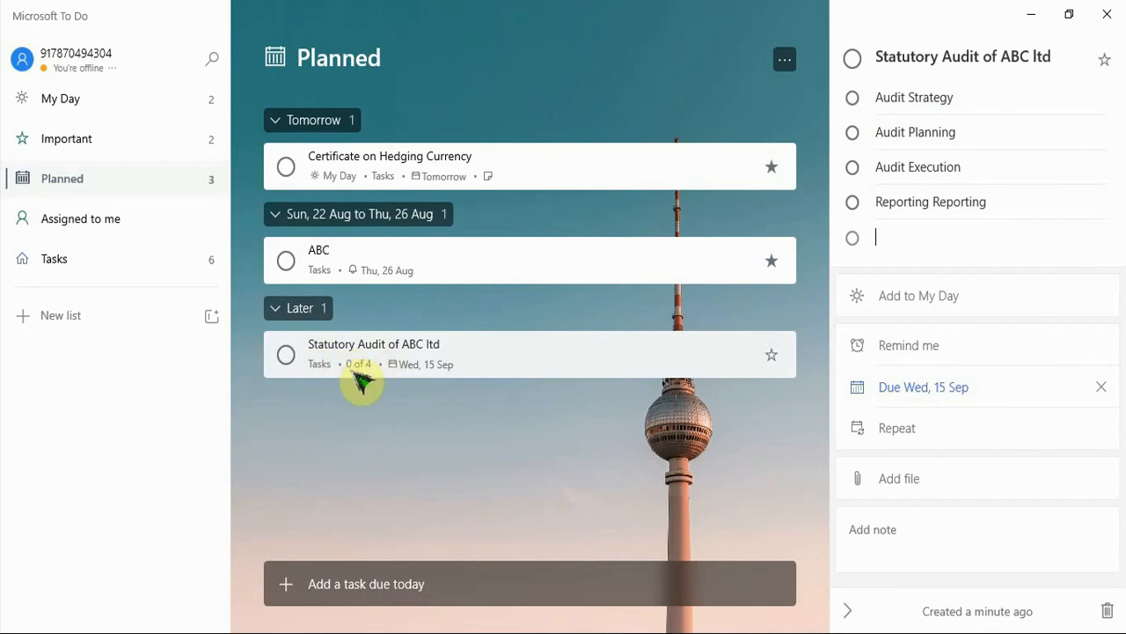
# Mark the "Audit Strategy" step of the "Statutory Audit of ABC ltd" task as completed and close the task's details.
pyautogui.click(853, 98)
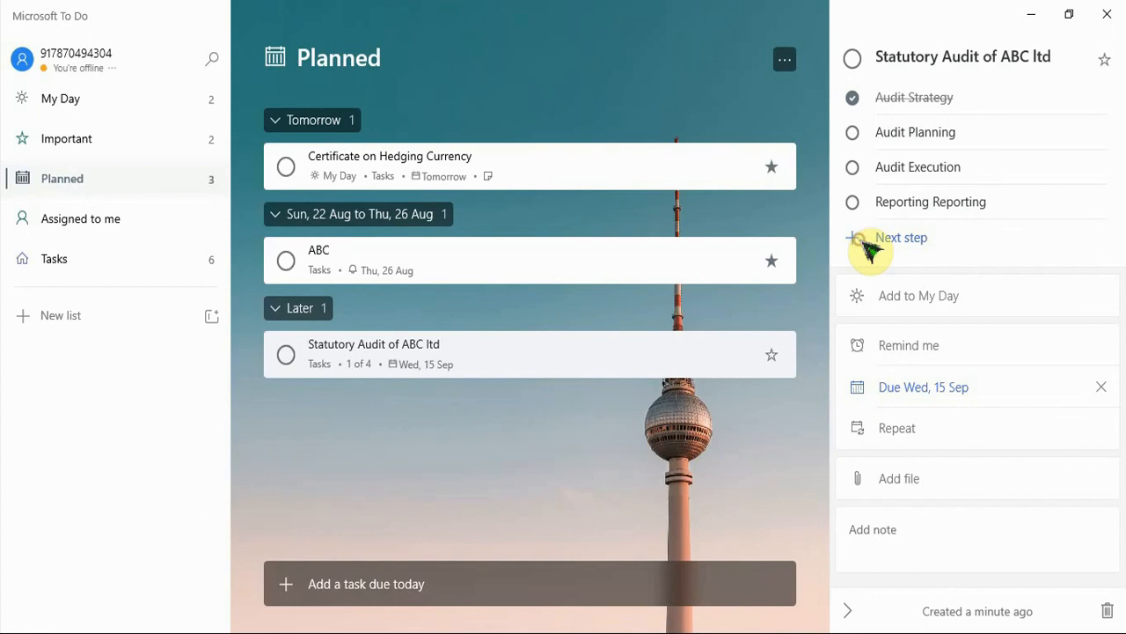
pyautogui.click(927, 231)
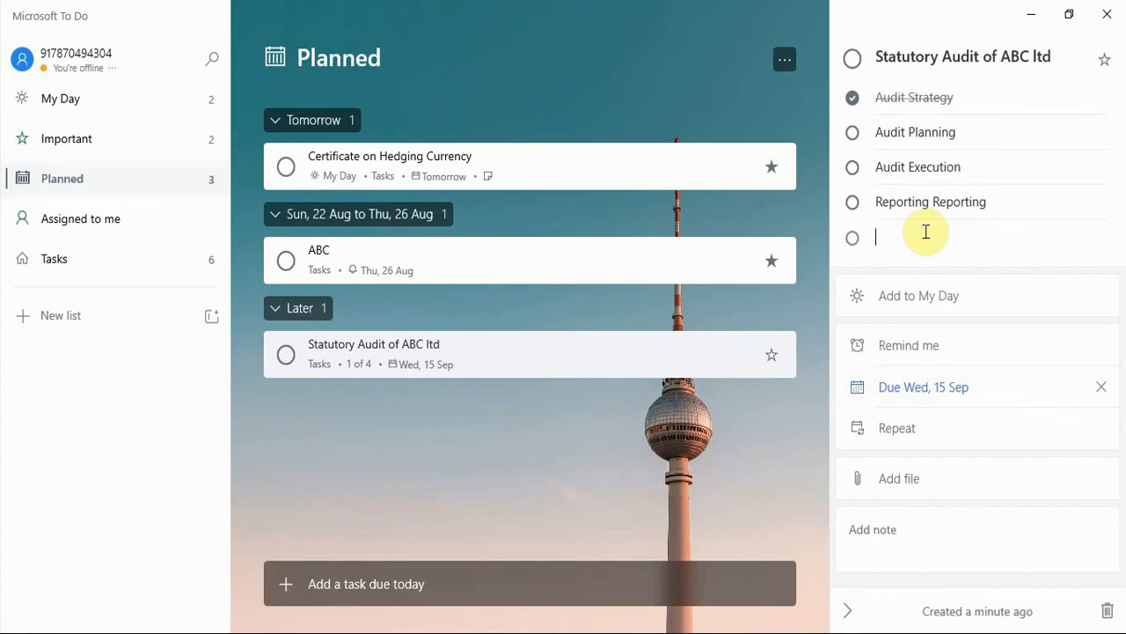
pyautogui.click(849, 609)
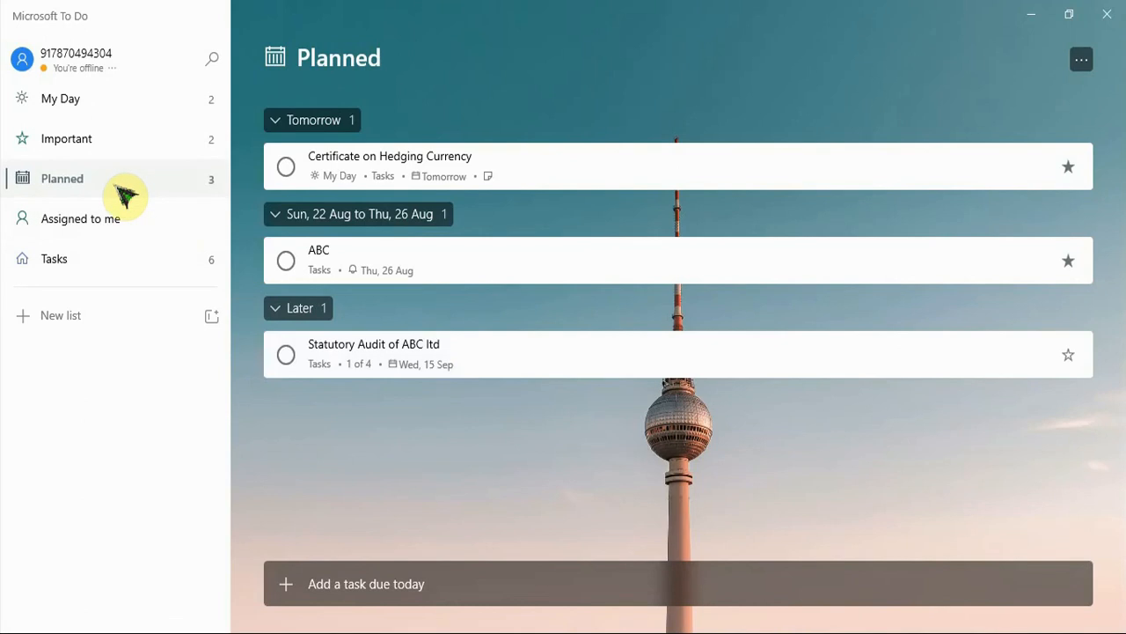
# View the Assigned to me list, and look through the open and completed tasks in the Tasks list.
pyautogui.click(113, 221)
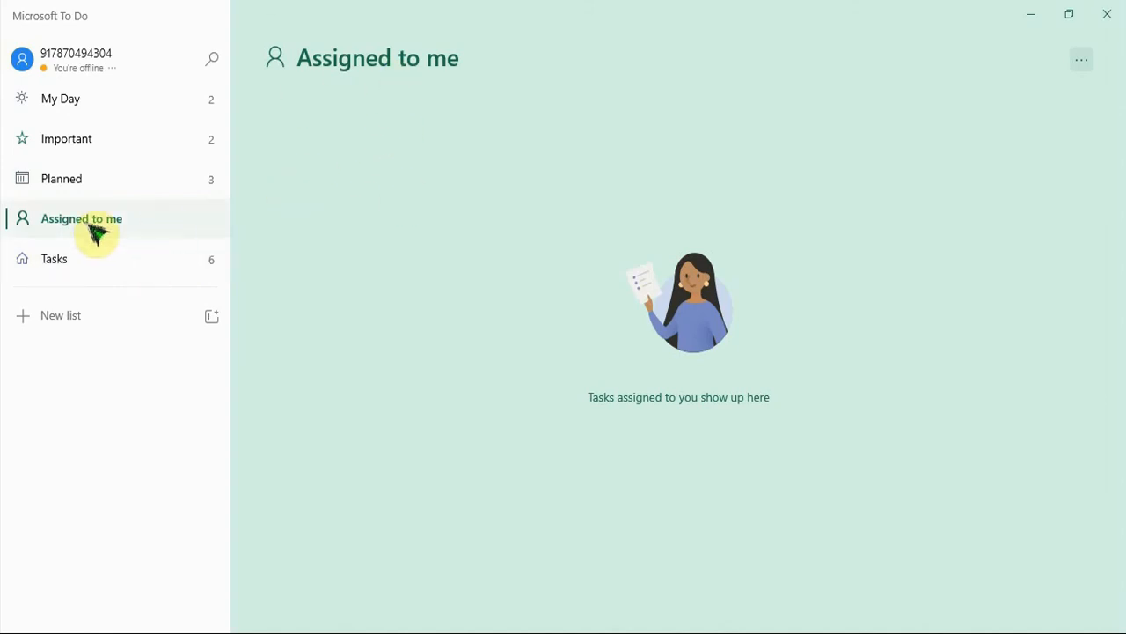
pyautogui.click(77, 263)
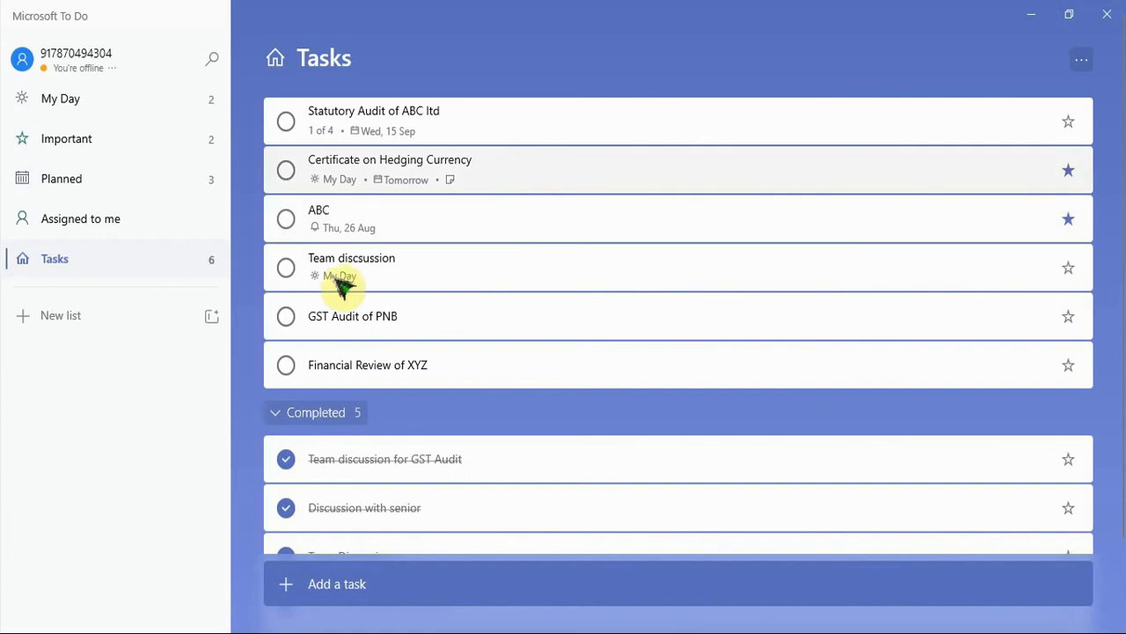
pyautogui.scroll(-3, 314, 503)
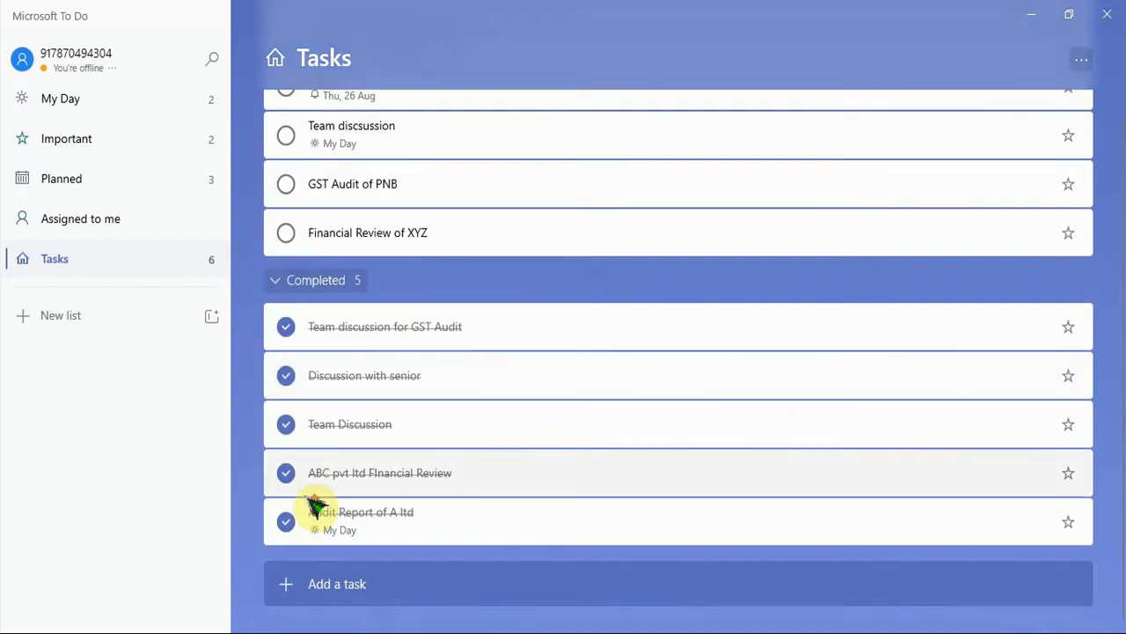
pyautogui.scroll(3, 377, 181)
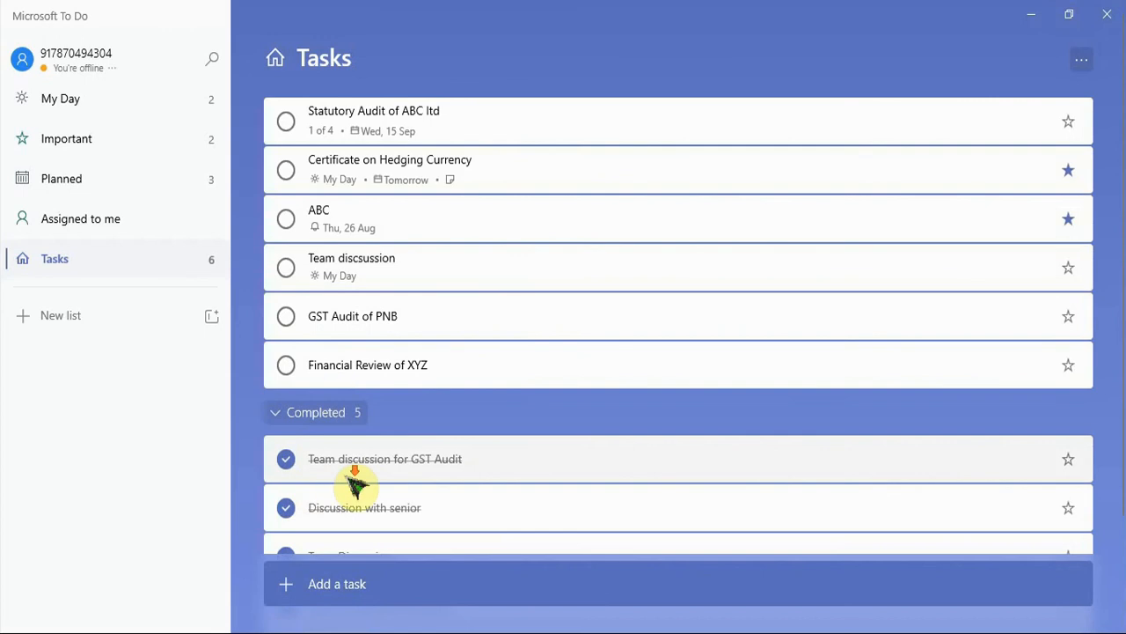
pyautogui.scroll(-3, 354, 482)
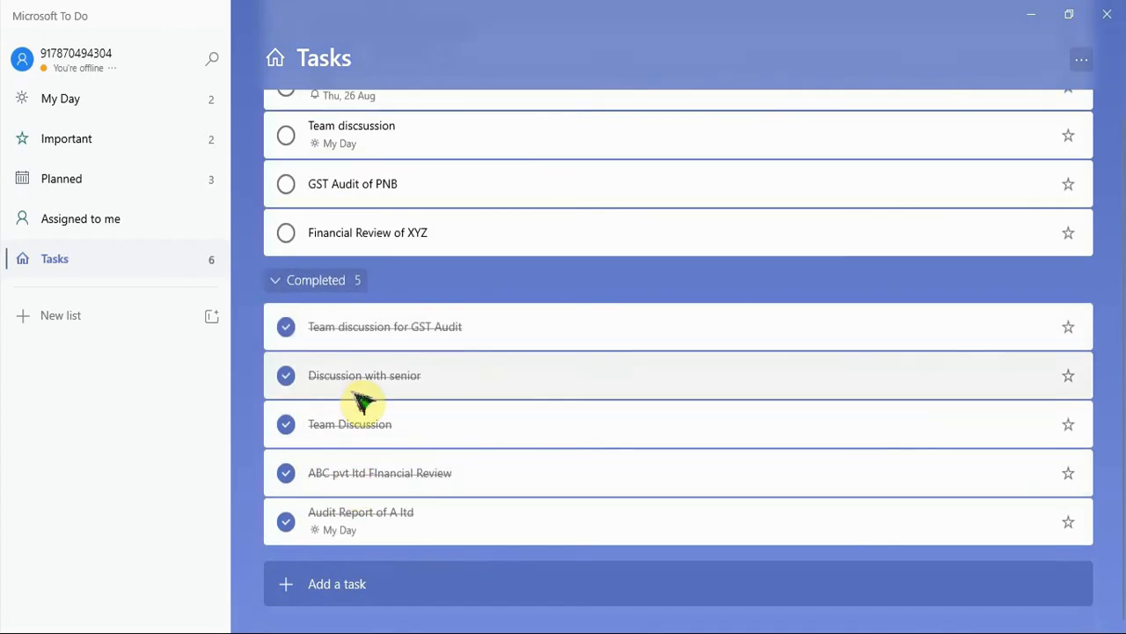
pyautogui.scroll(3, 363, 401)
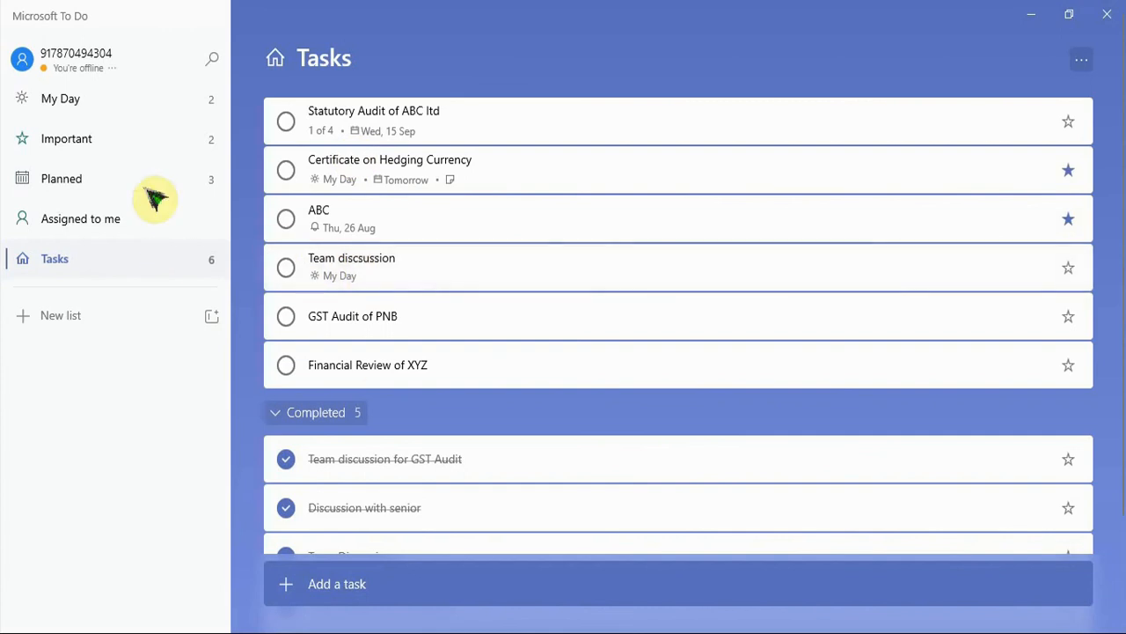
# Review the My Day suggestions, viewing the details of "Statutory Audit of ABC ltd" and "Financial Review of XYZ", and close the suggestions.
pyautogui.click(61, 100)
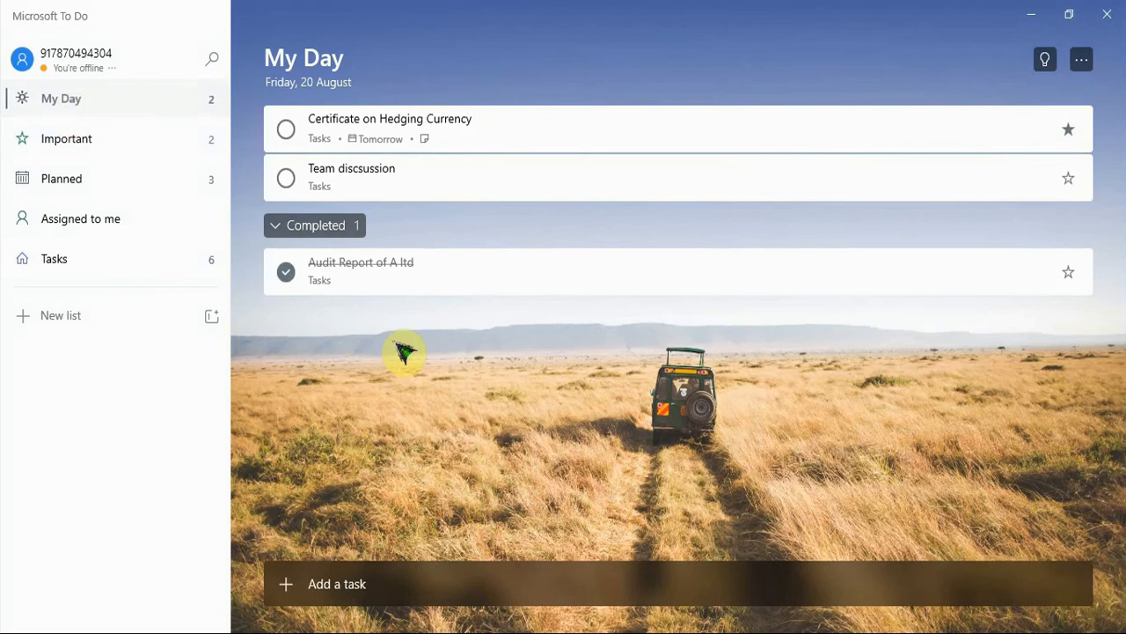
pyautogui.click(1045, 59)
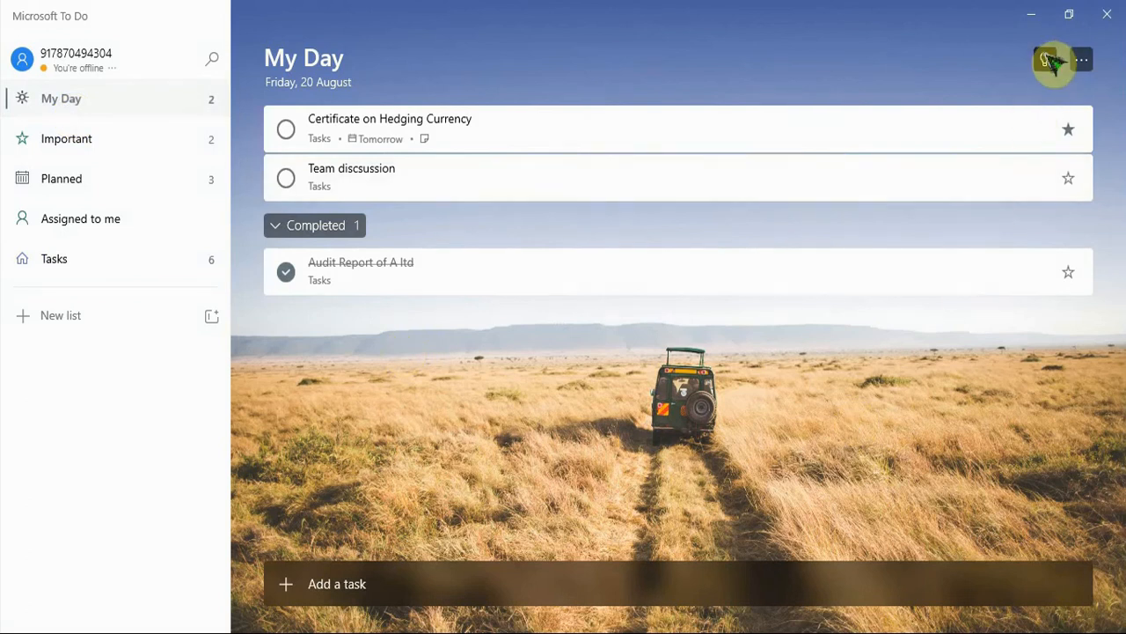
pyautogui.click(1047, 59)
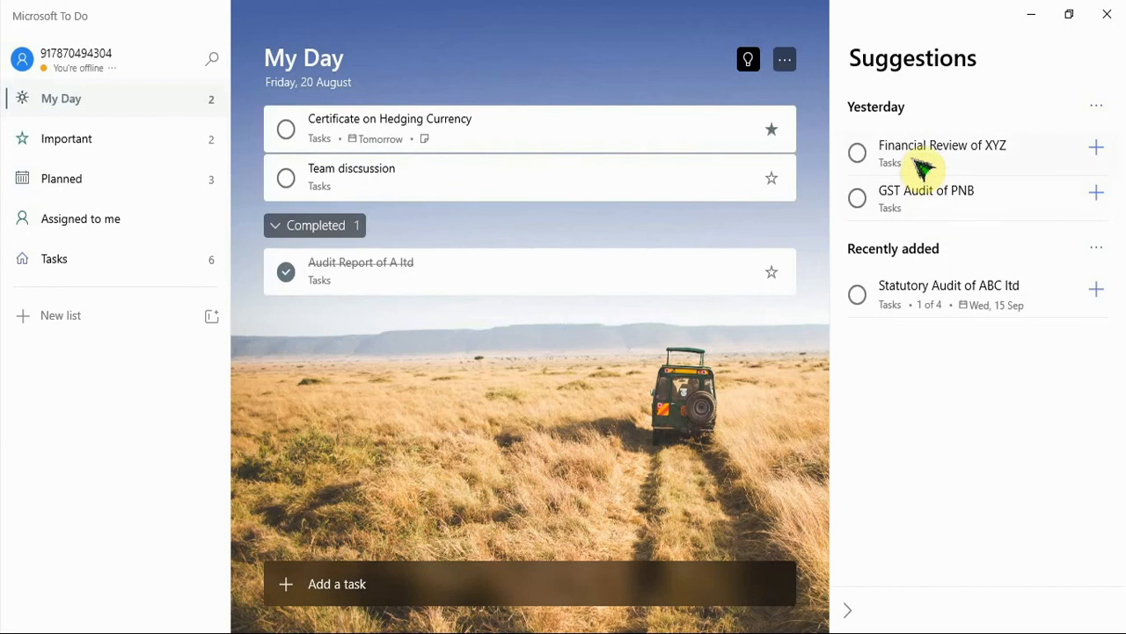
pyautogui.click(925, 301)
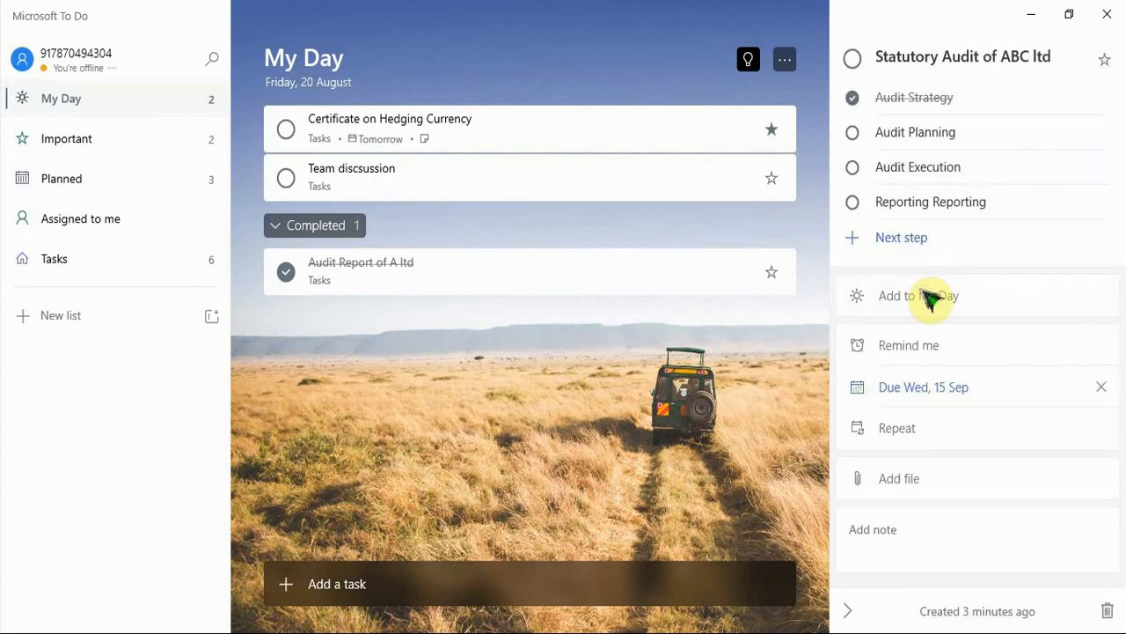
pyautogui.click(847, 611)
pyautogui.click(915, 150)
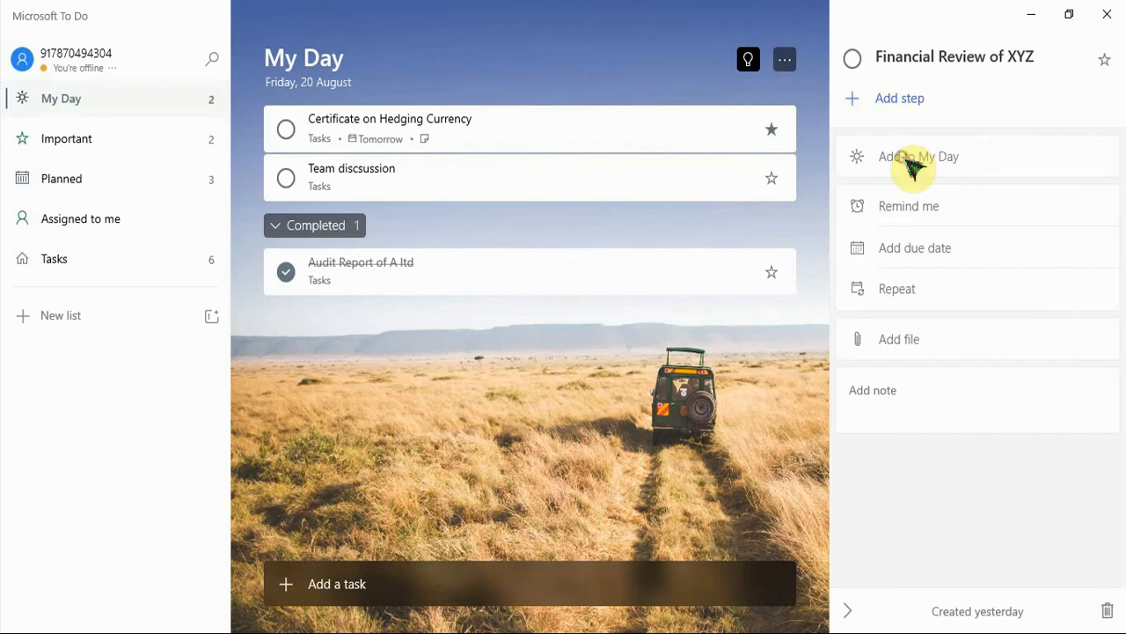
pyautogui.click(846, 611)
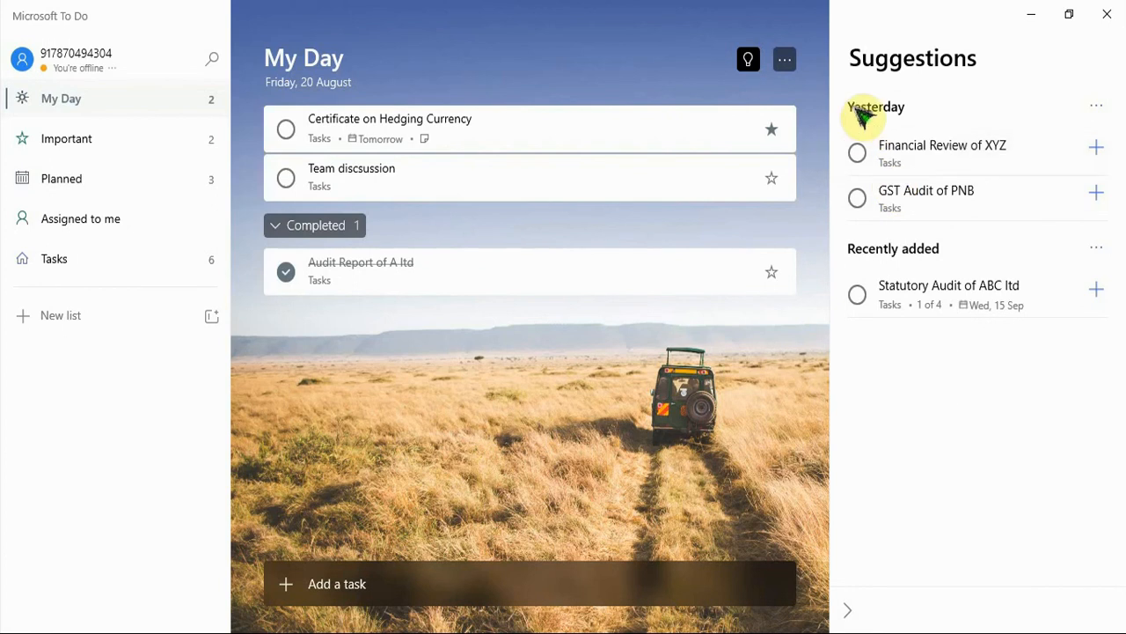
pyautogui.click(748, 60)
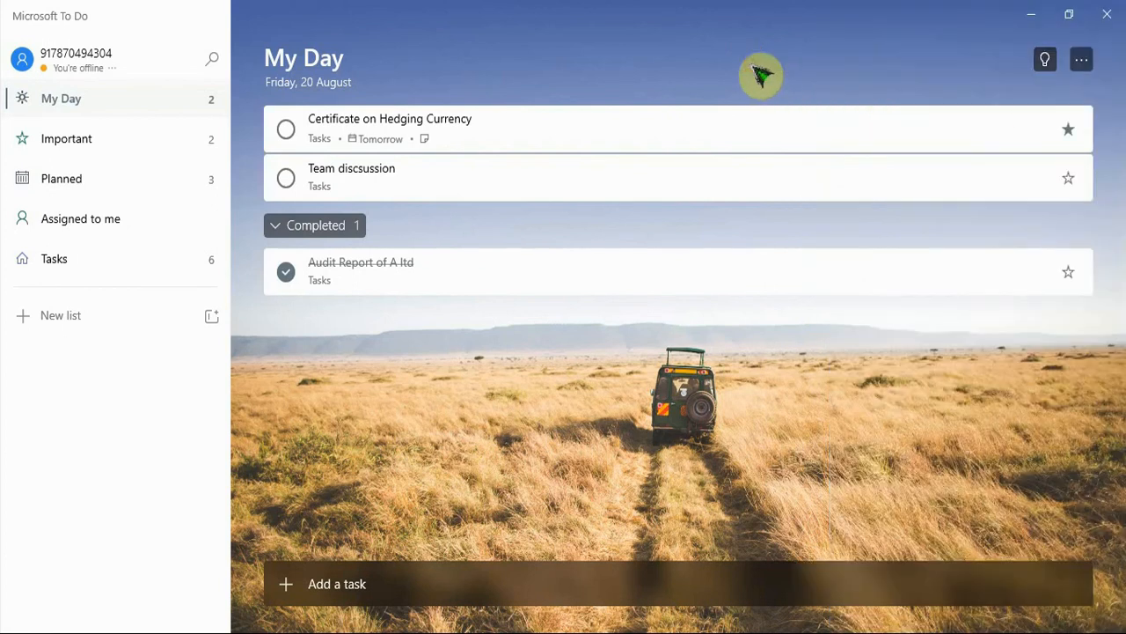
# Change the My Day list's theme to the TV tower photo.
pyautogui.click(126, 137)
pyautogui.click(123, 185)
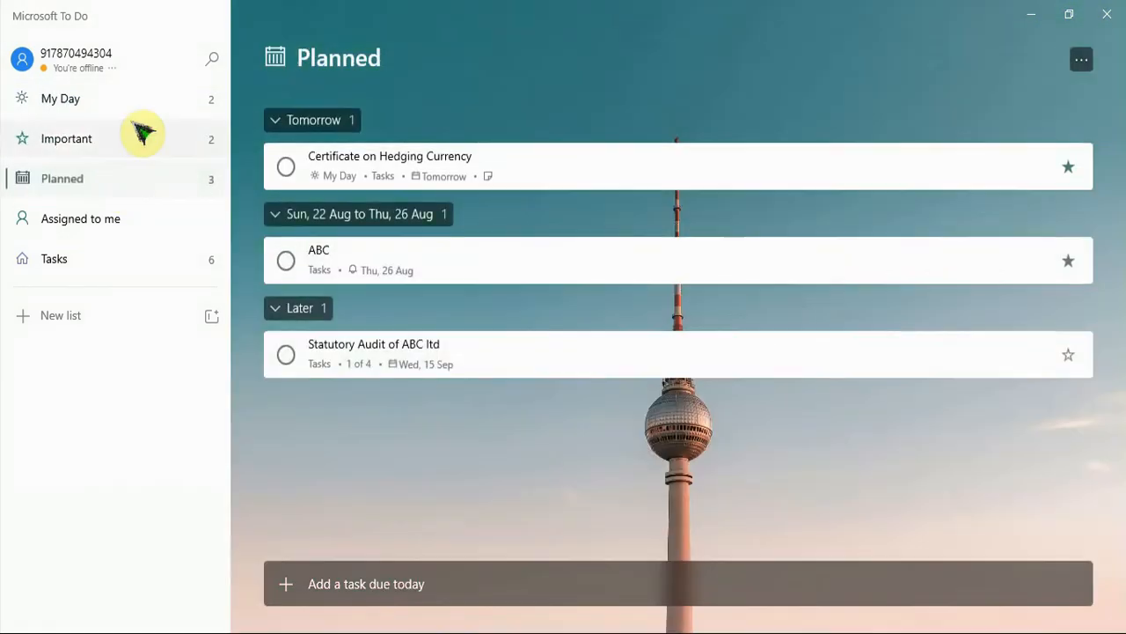
pyautogui.click(136, 104)
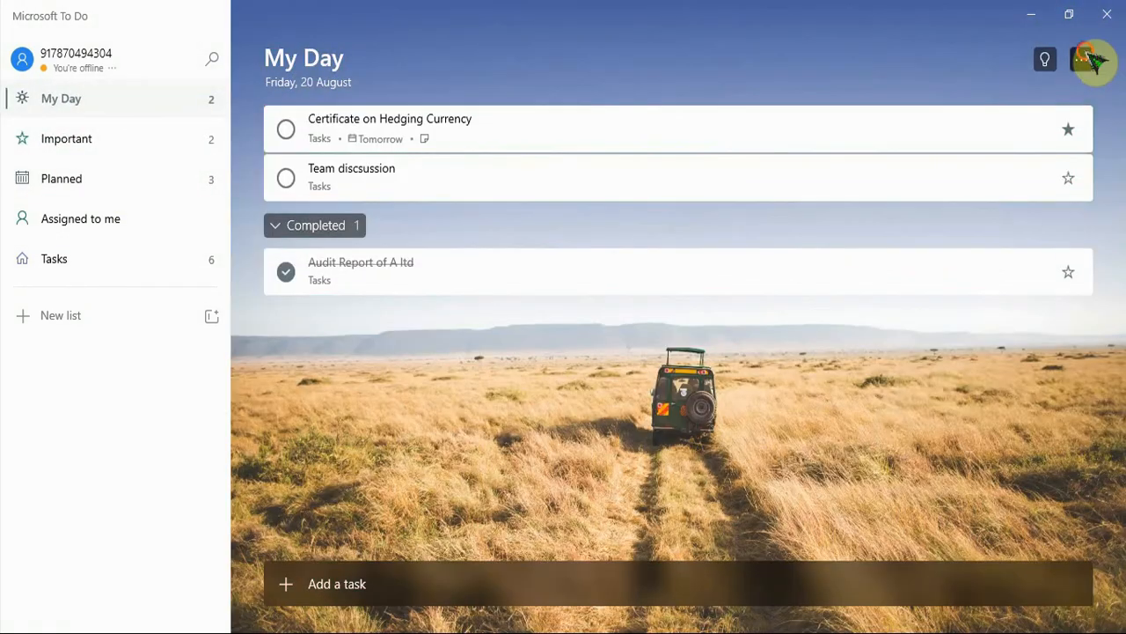
pyautogui.click(1081, 59)
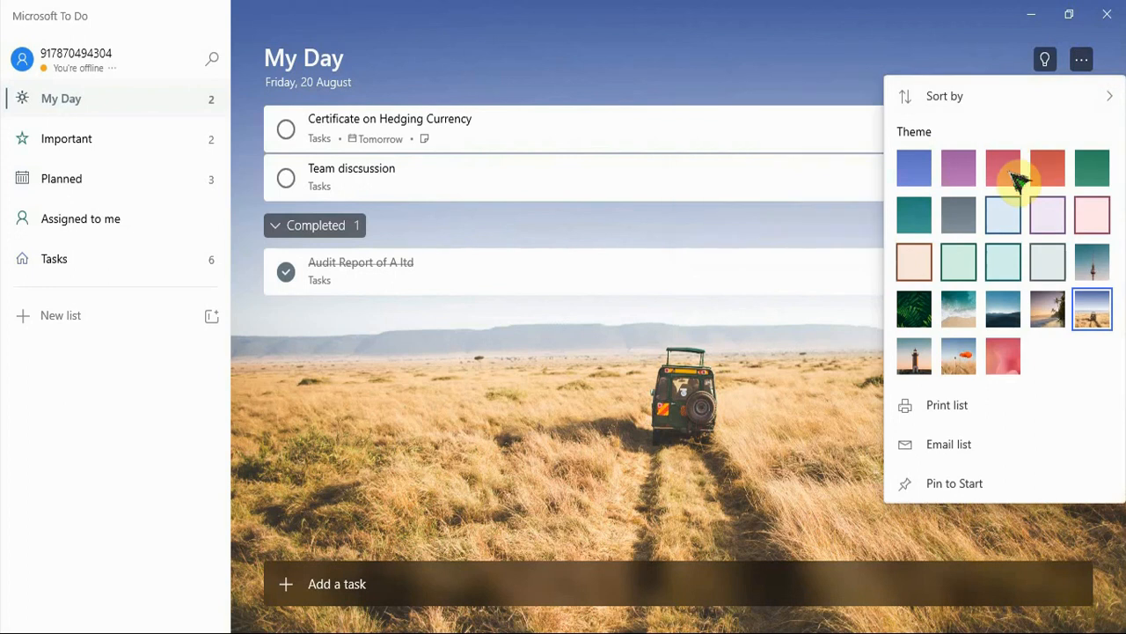
pyautogui.click(1091, 273)
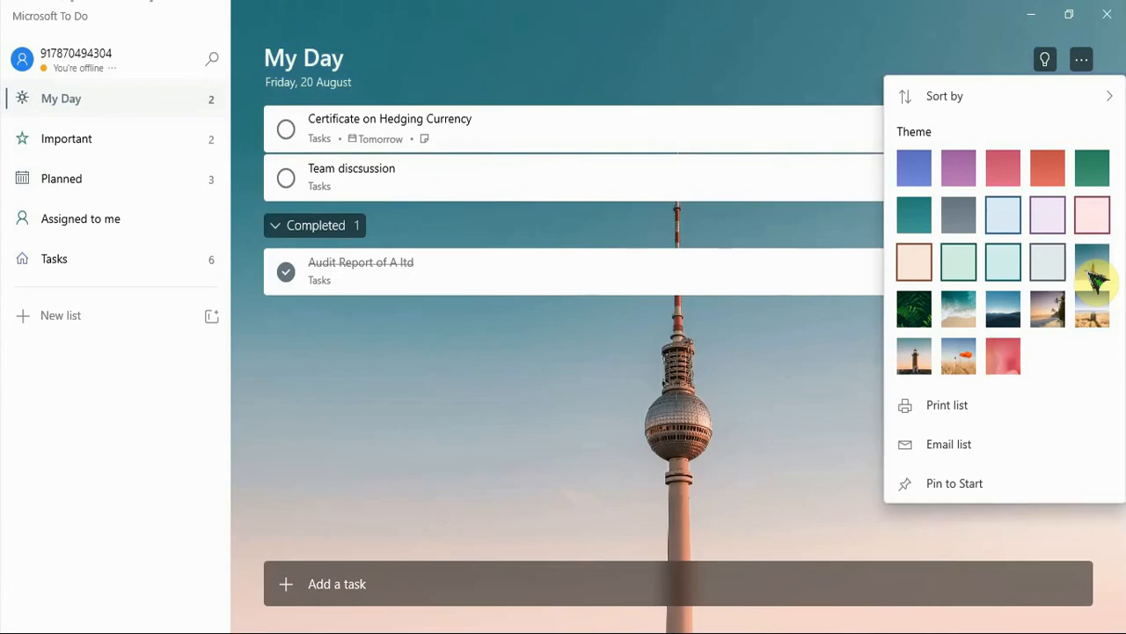
pyautogui.click(659, 382)
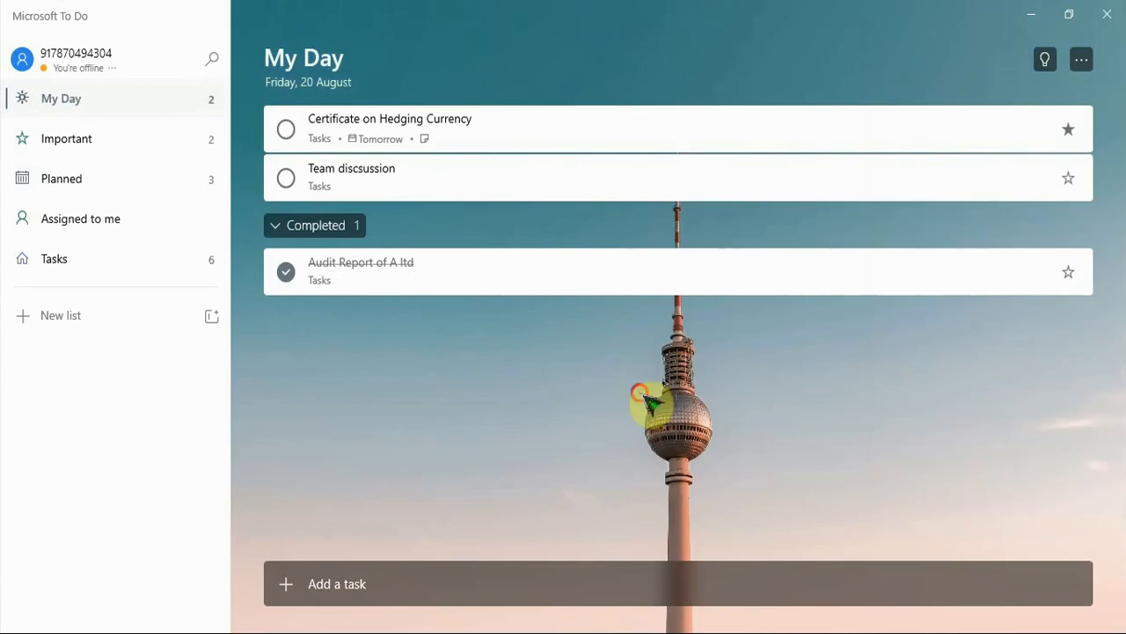
# Change the Important list's theme to the solid teal colour.
pyautogui.click(88, 145)
pyautogui.click(1082, 60)
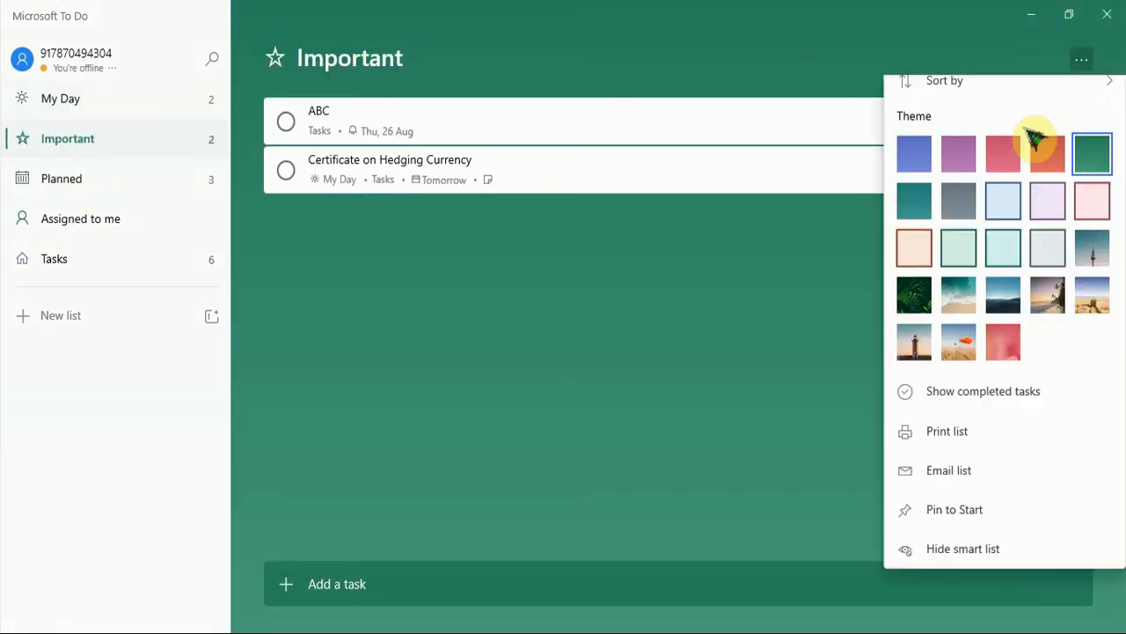
pyautogui.click(917, 218)
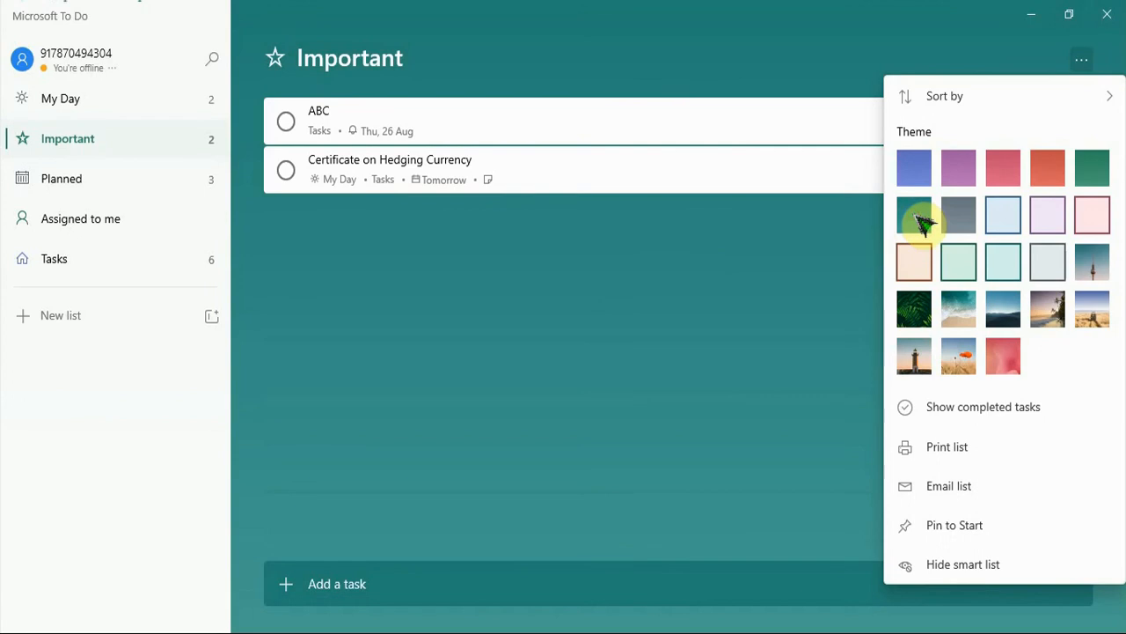
pyautogui.click(652, 256)
# Examine the My Day list's options for printing, emailing and pinning the list, and close them without choosing any.
pyautogui.click(182, 112)
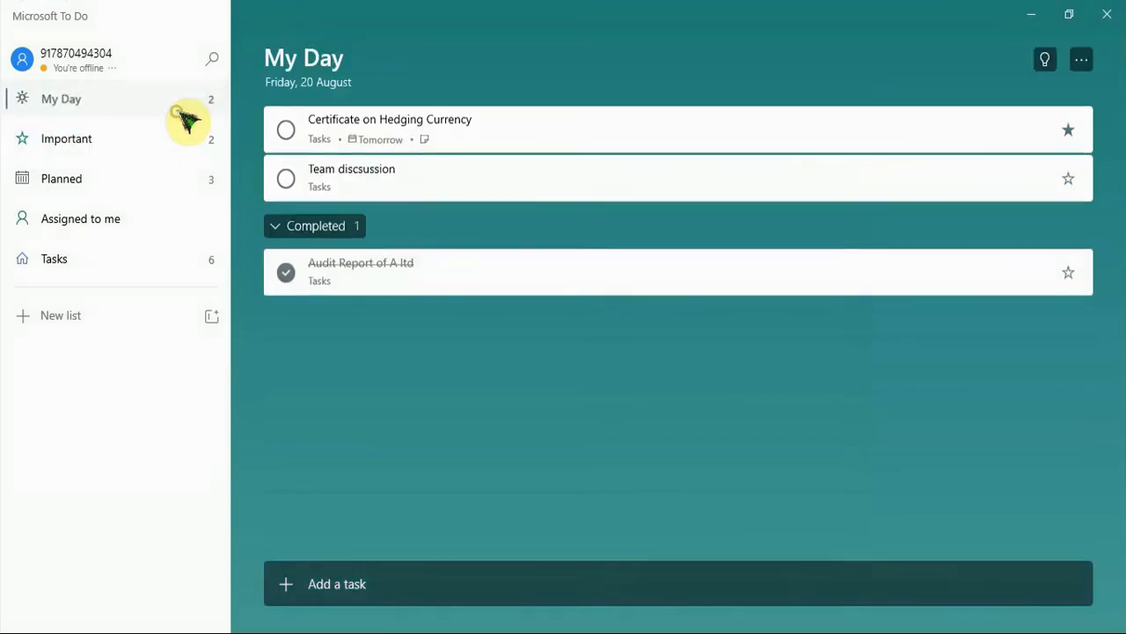
pyautogui.click(1082, 62)
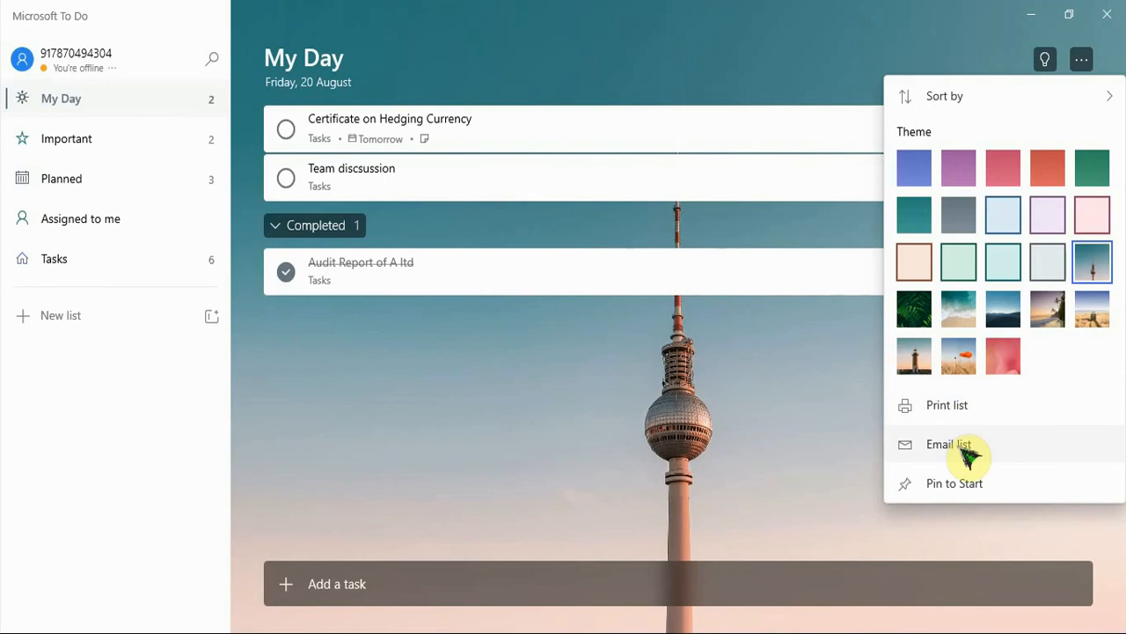
pyautogui.click(712, 394)
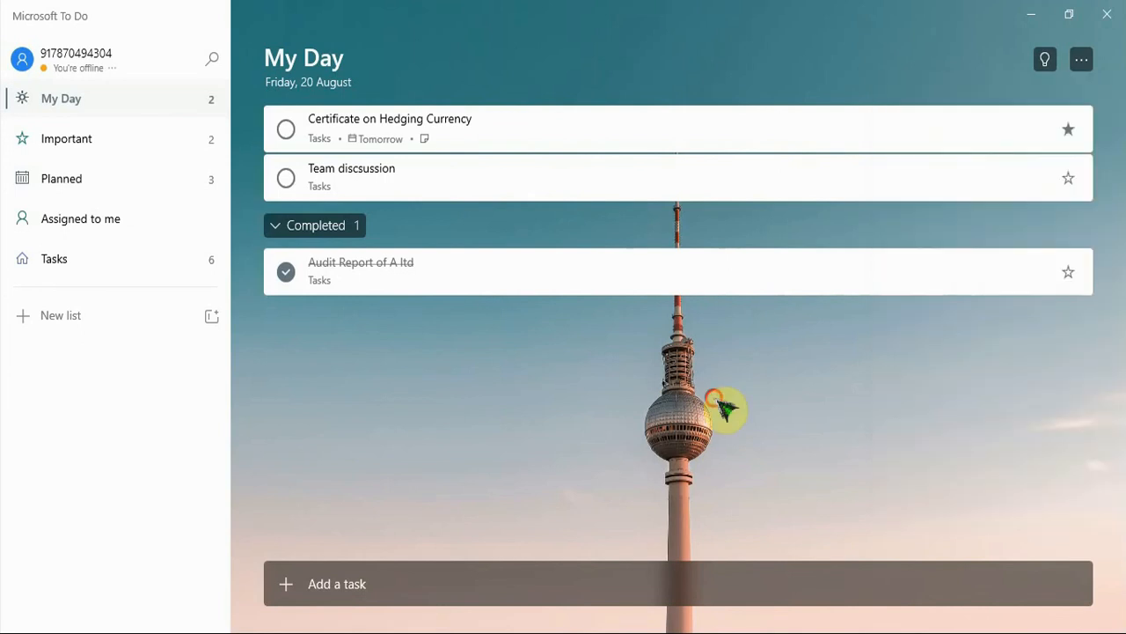